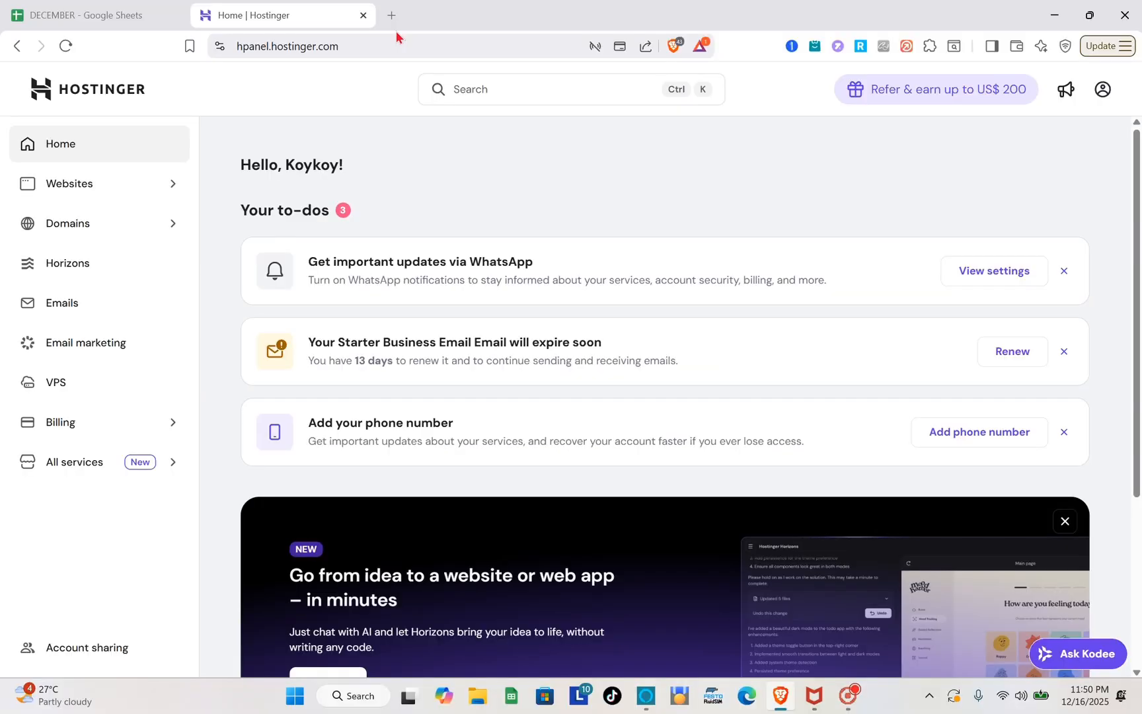
Step: Search the web for "hostinger" in a new browser tab and open the official Hostinger website
left_click(395, 18)
type("HO")
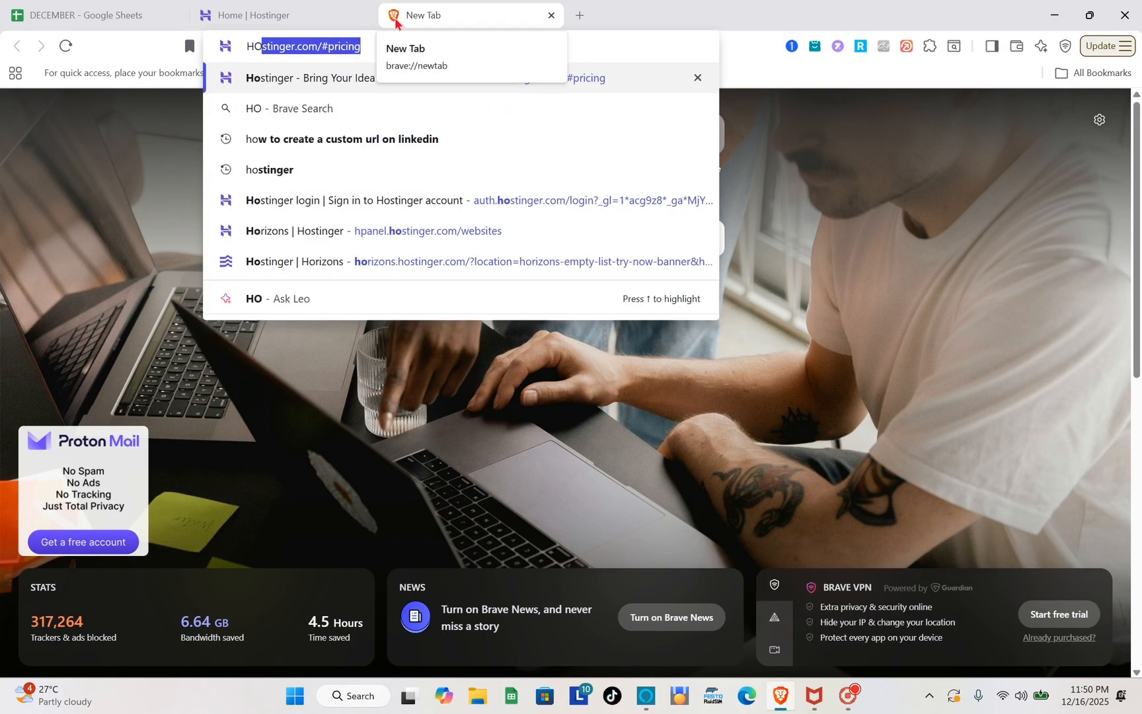
left_click(272, 170)
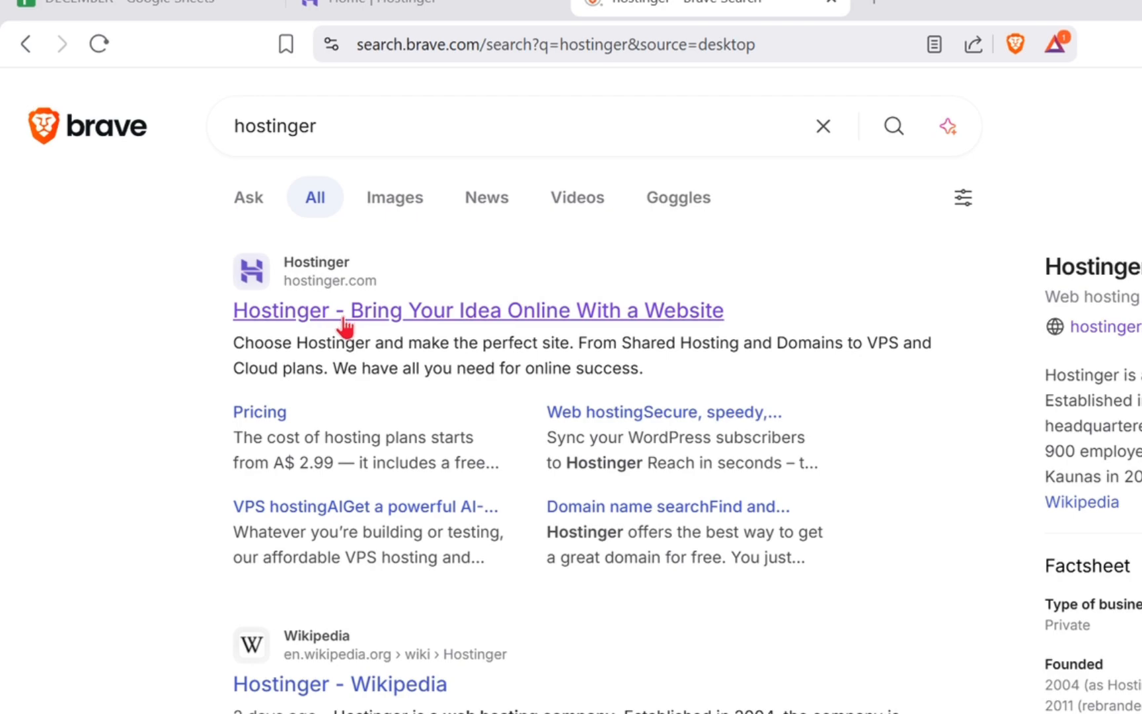
left_click(342, 317)
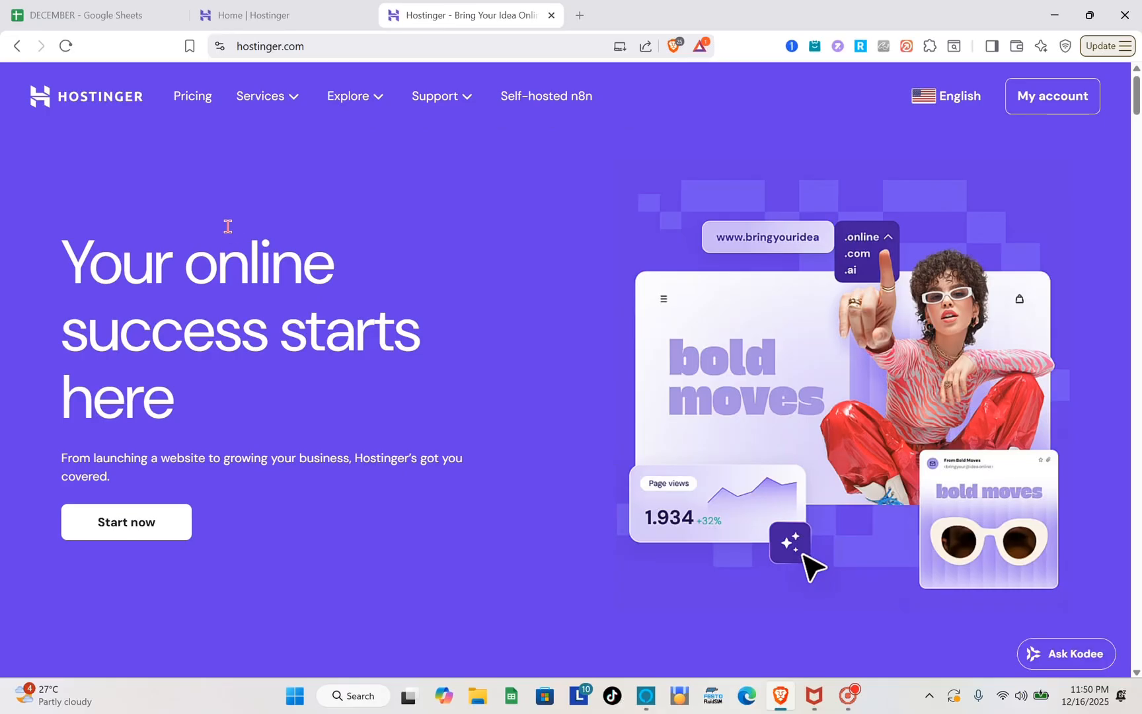
Step: Open the Hostinger pricing for Horizons and examine the plans' monthly prices, AI credits and included benefits
scroll(423, 270, "down", 6)
scroll(424, 268, "down", 15)
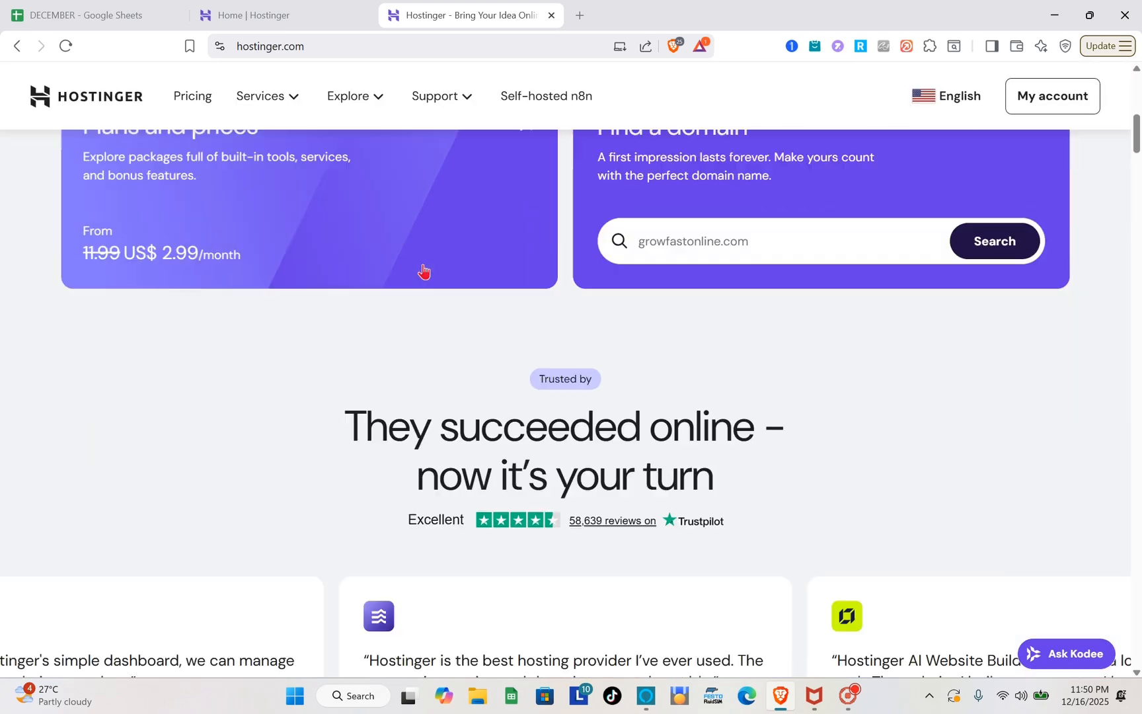
scroll(423, 268, "up", 20)
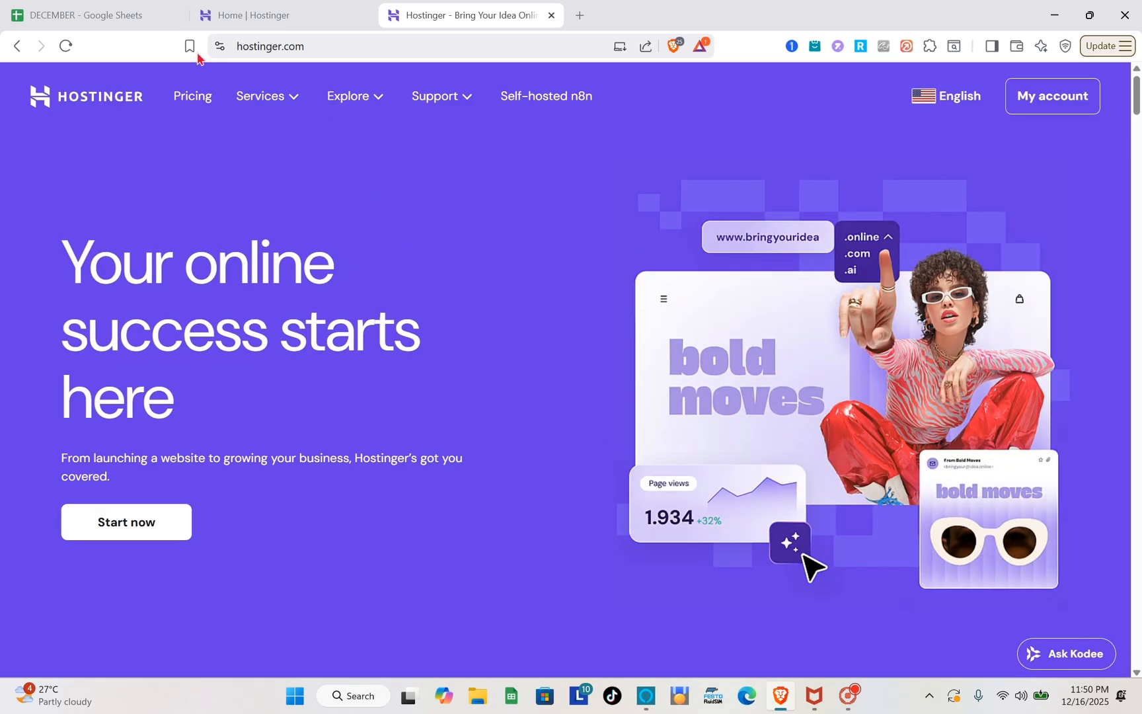
left_click(205, 103)
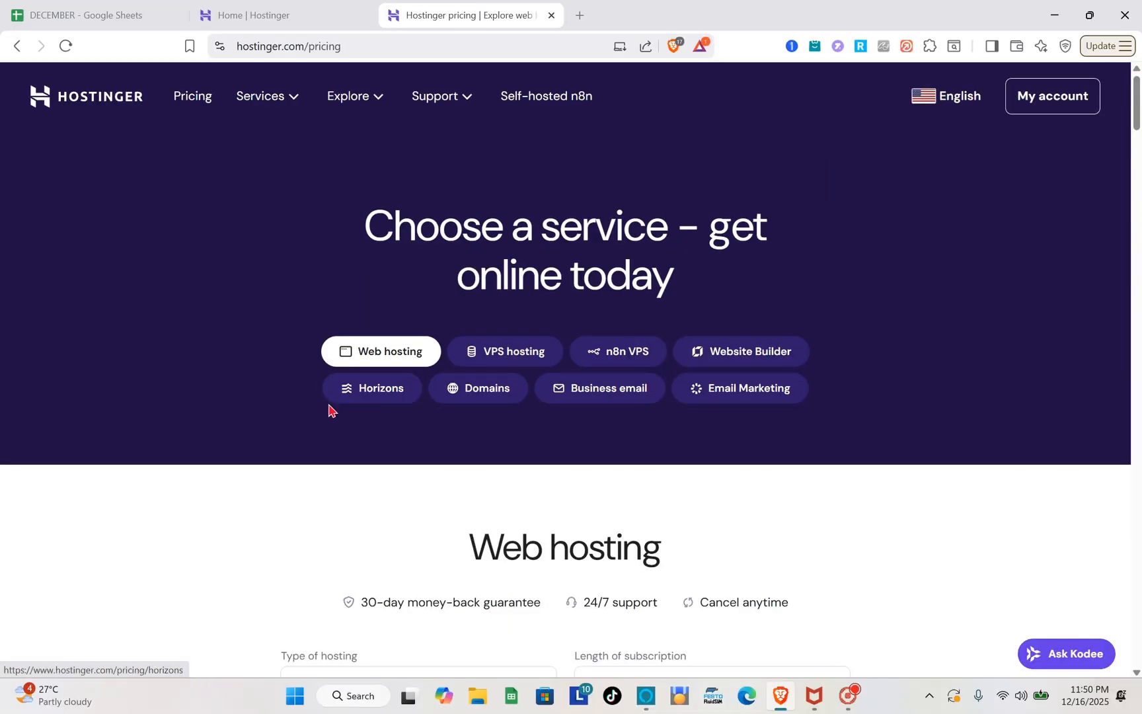
left_click(350, 401)
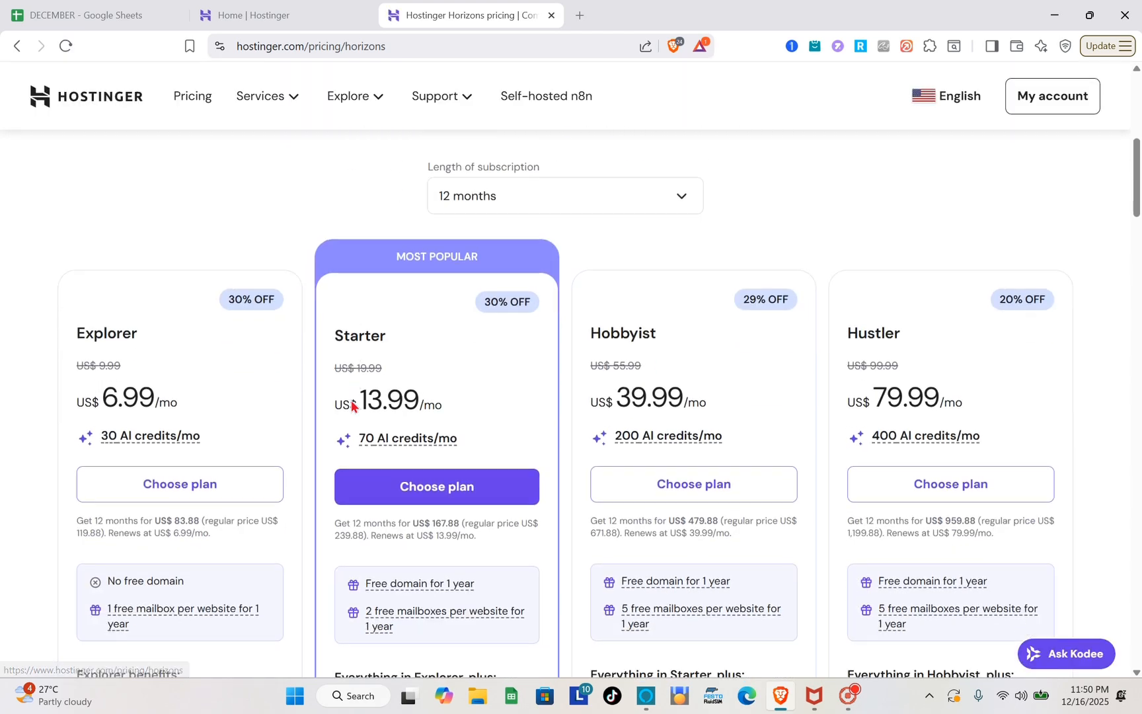
scroll(429, 342, "down", 1)
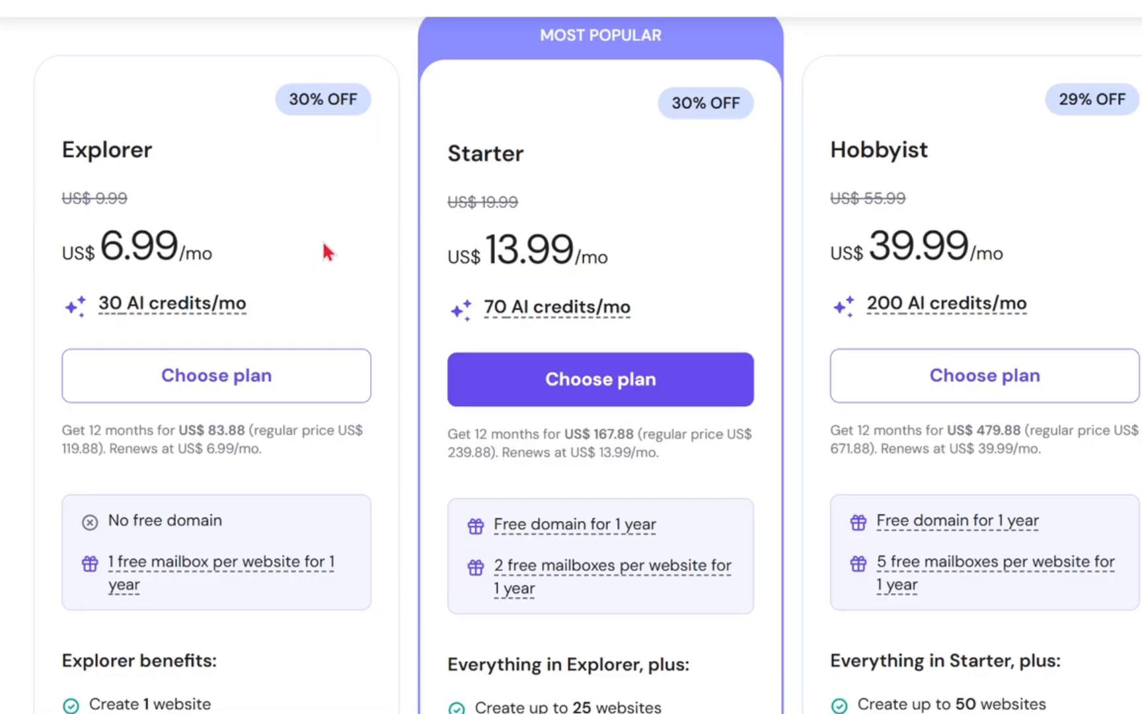
scroll(324, 247, "up", 2)
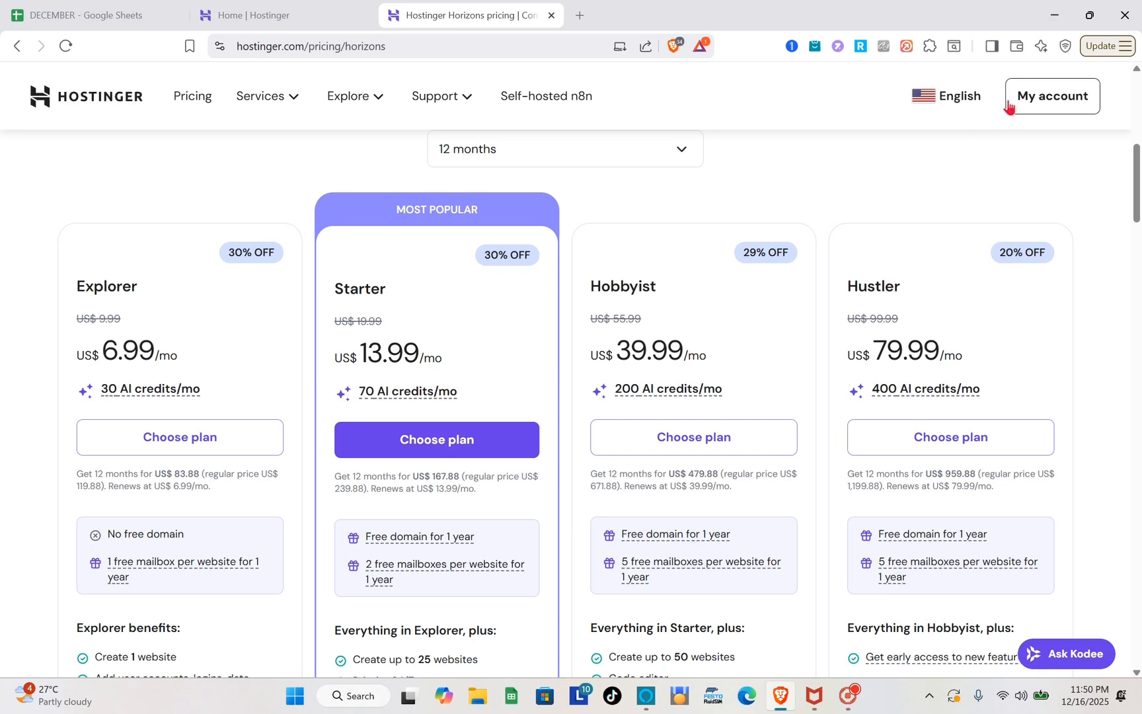
Step: Go to the Hostinger account dashboard and open its Horizons section
left_click(1022, 105)
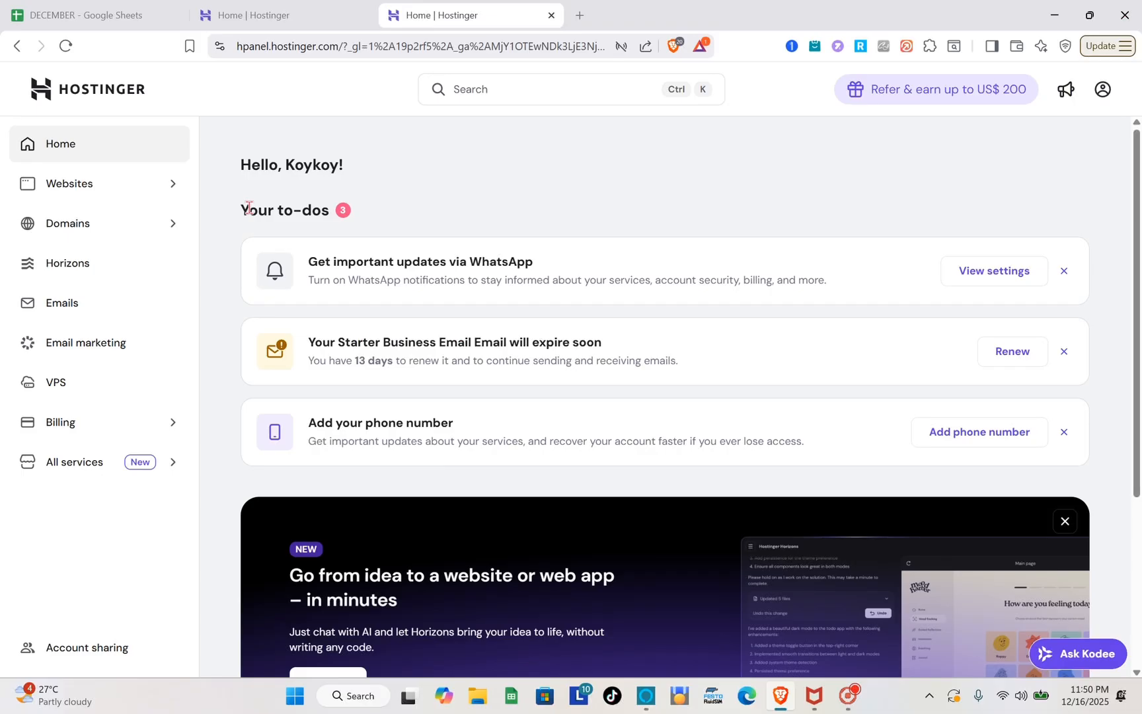
scroll(500, 278, "down", 4)
scroll(500, 282, "up", 4)
left_click(81, 273)
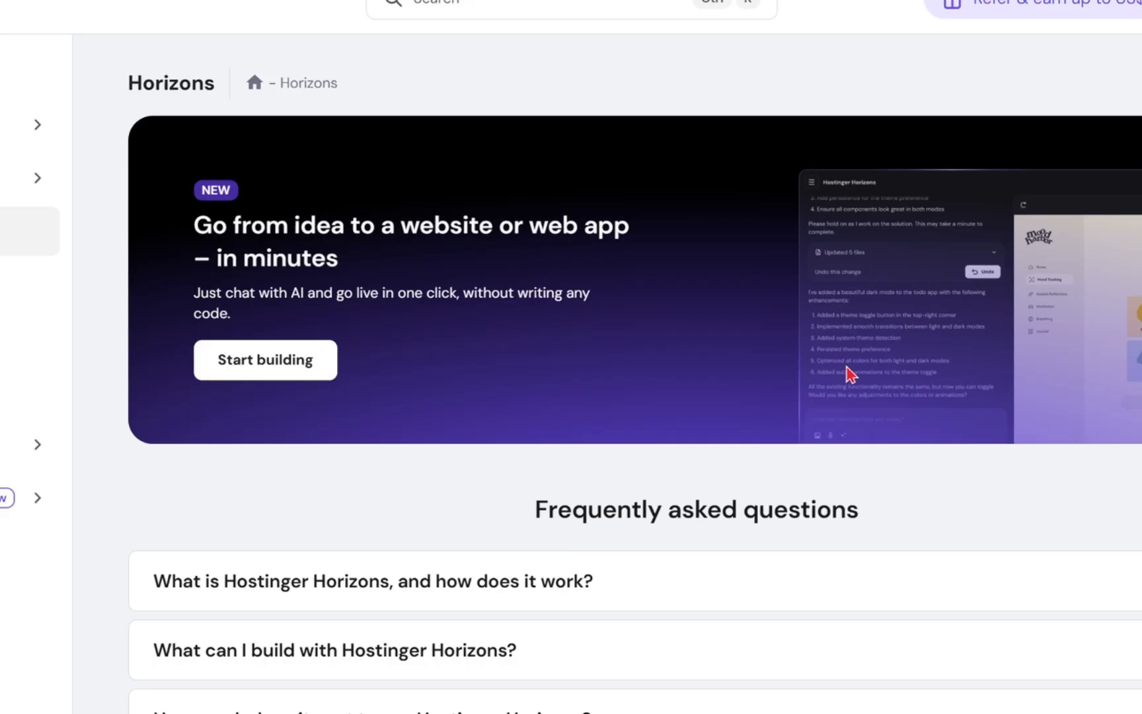
Step: Read the FAQ answers on what Hostinger Horizons is and what can be built with it
scroll(723, 371, "down", 1)
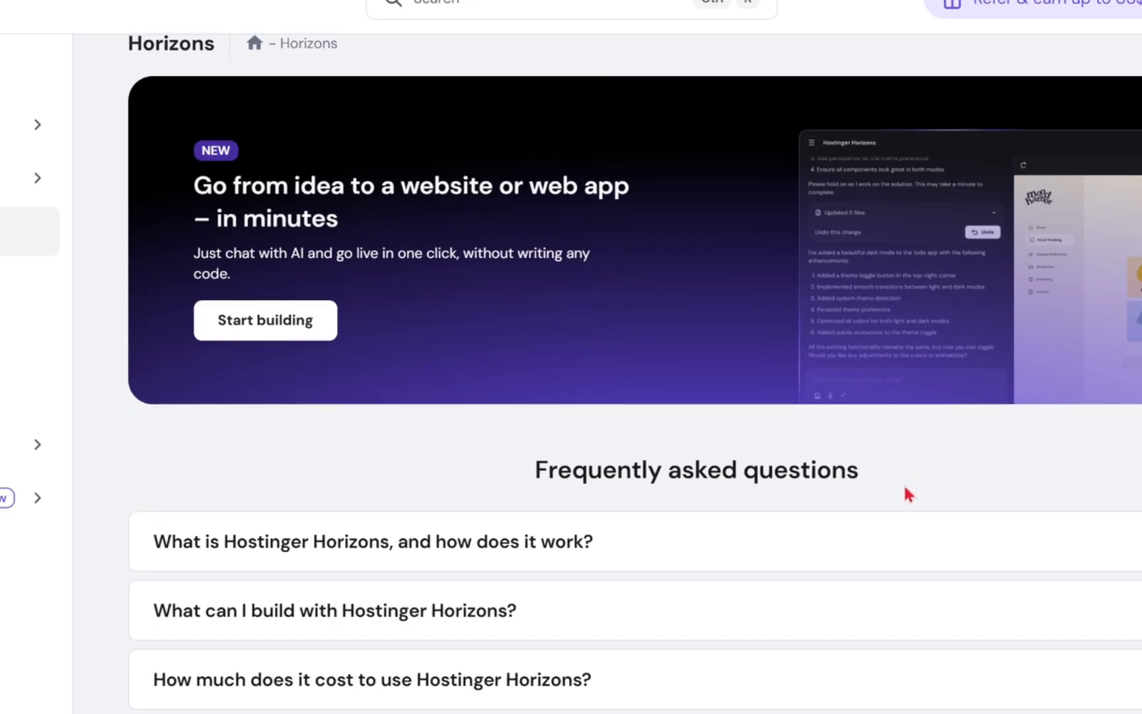
left_click(900, 553)
scroll(900, 555, "down", 2)
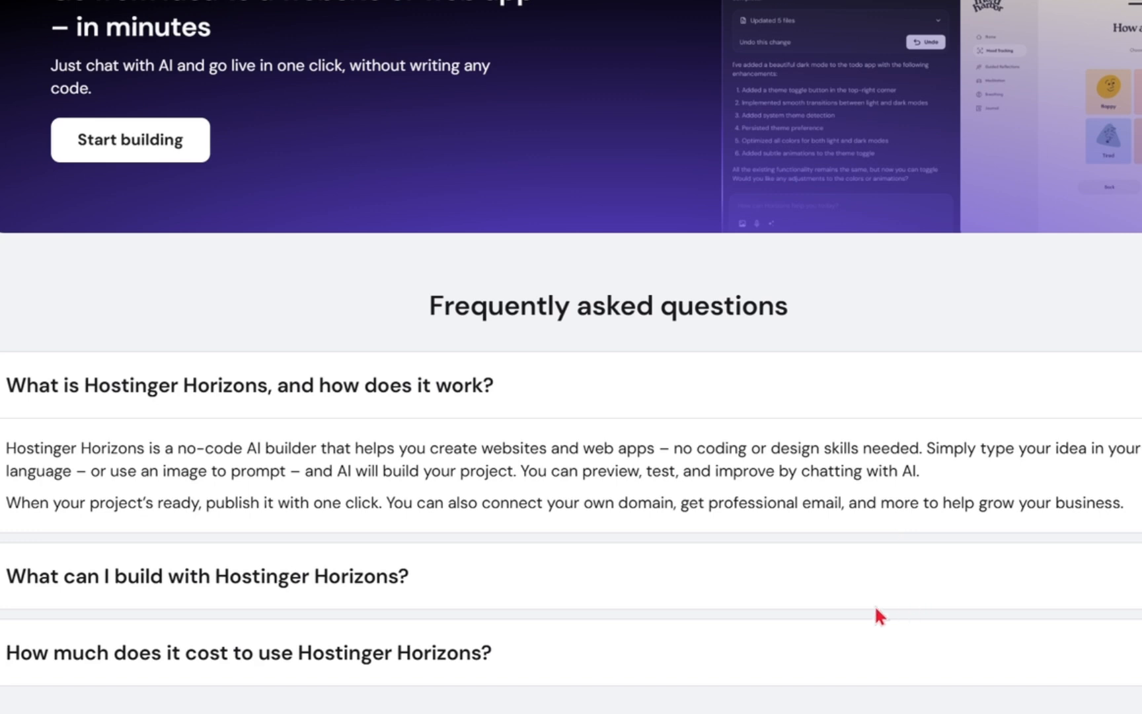
left_click(884, 600)
scroll(884, 600, "down", 1)
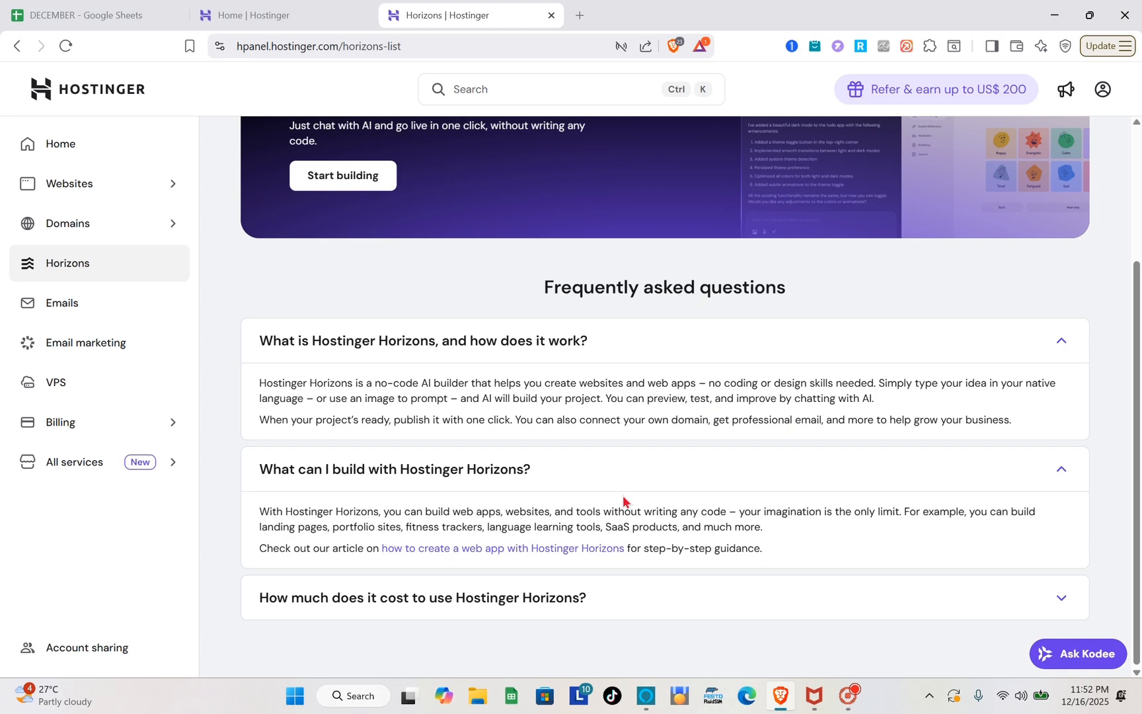
scroll(622, 500, "up", 3)
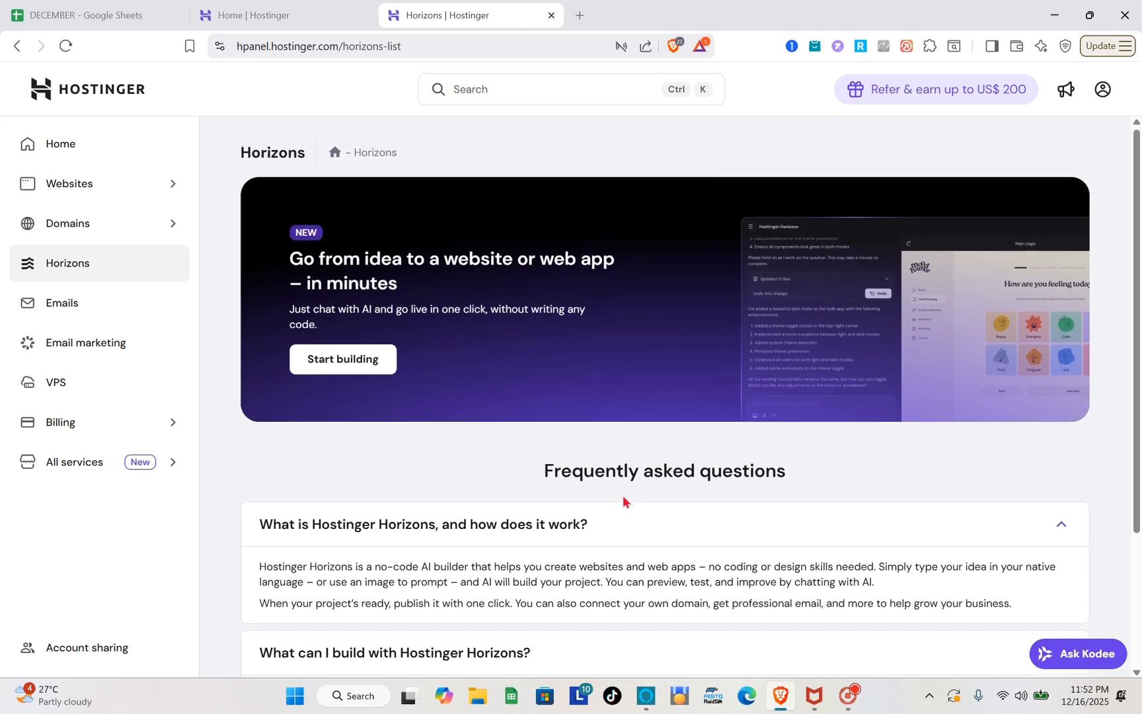
Step: Start building with Horizons and look through the full range of pre-made templates
left_click(329, 360)
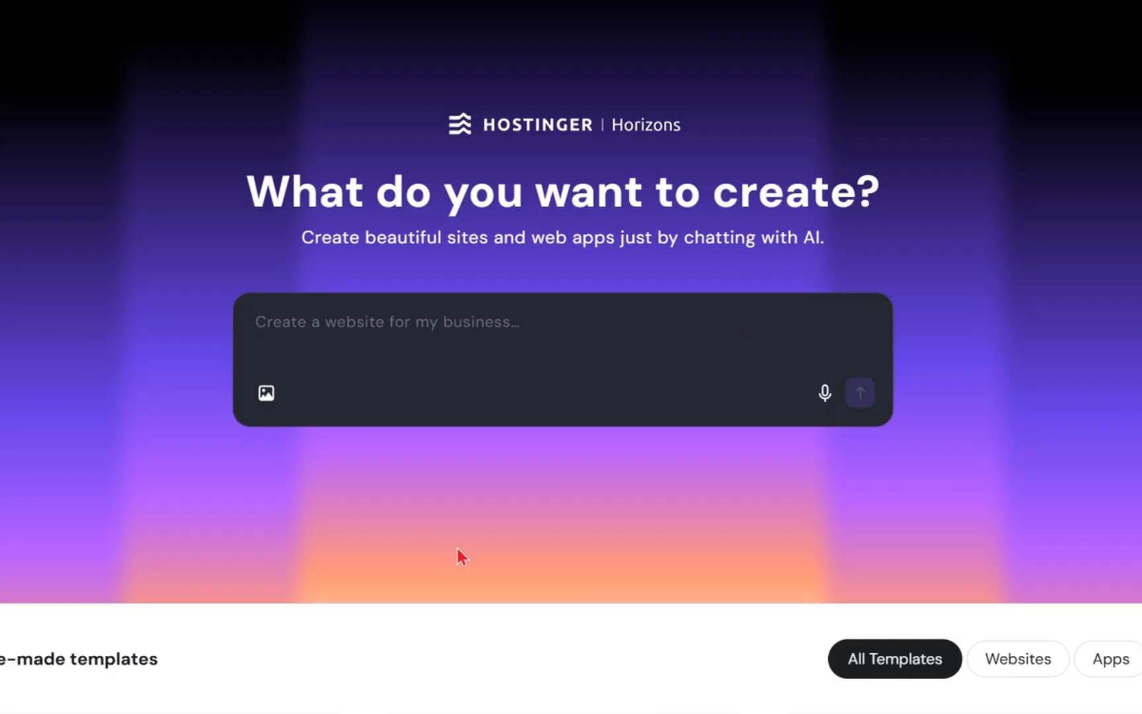
scroll(461, 555, "down", 8)
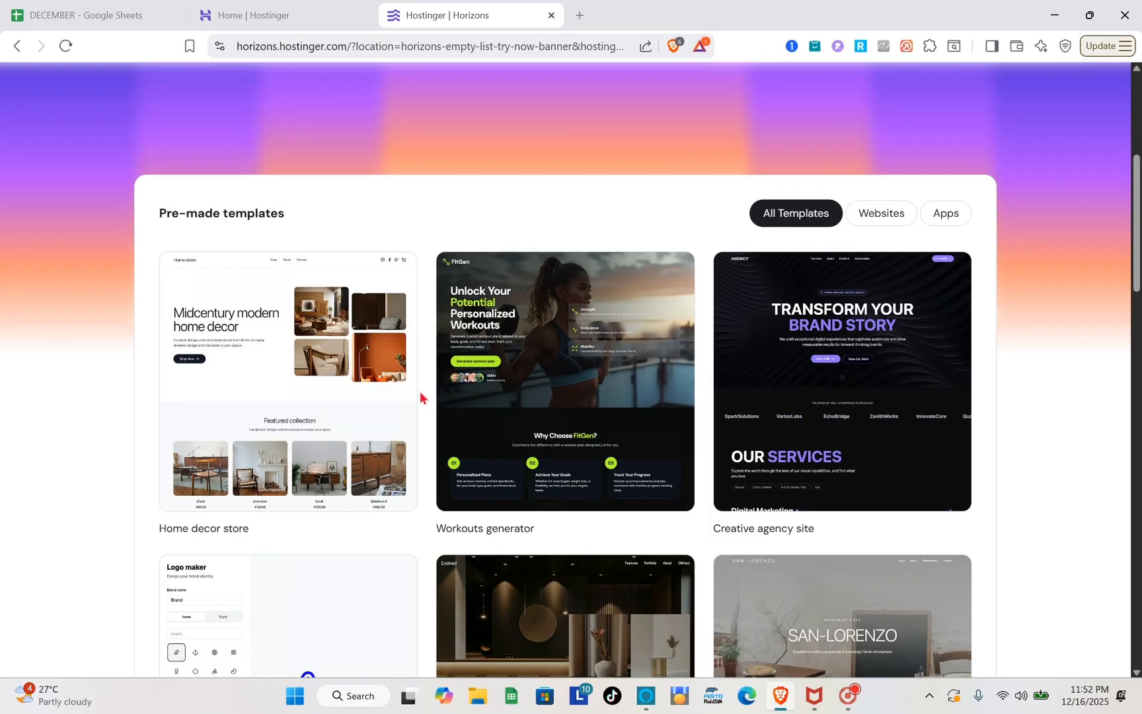
scroll(357, 411, "down", 1)
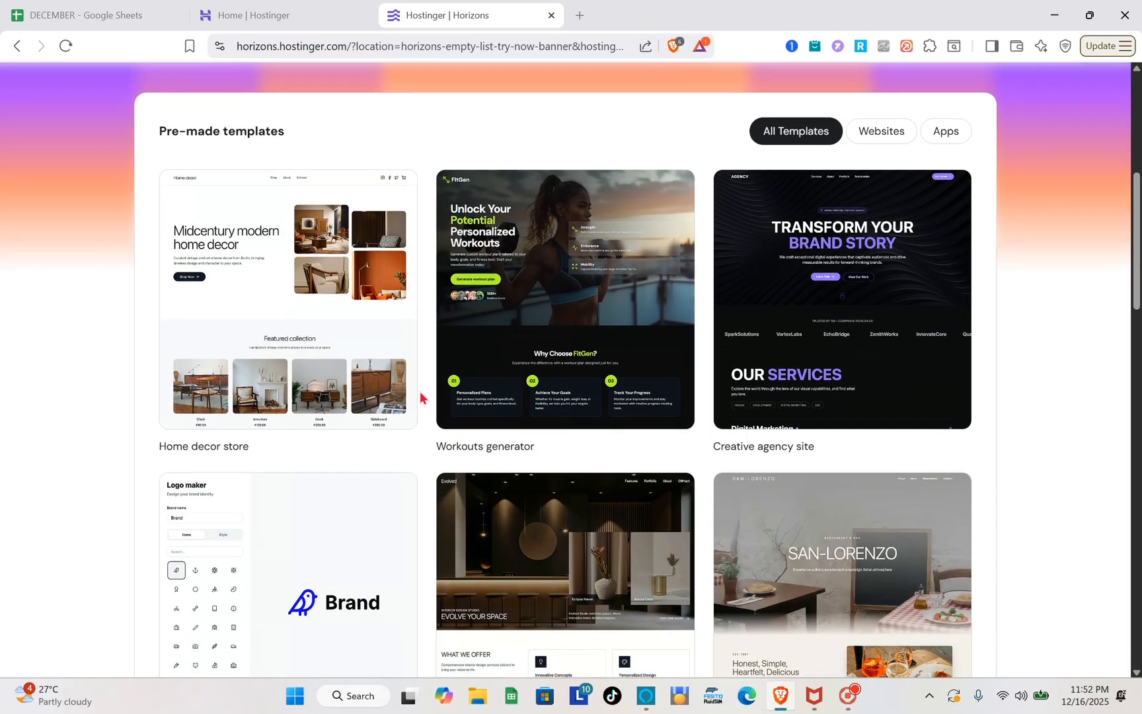
scroll(421, 397, "down", 1)
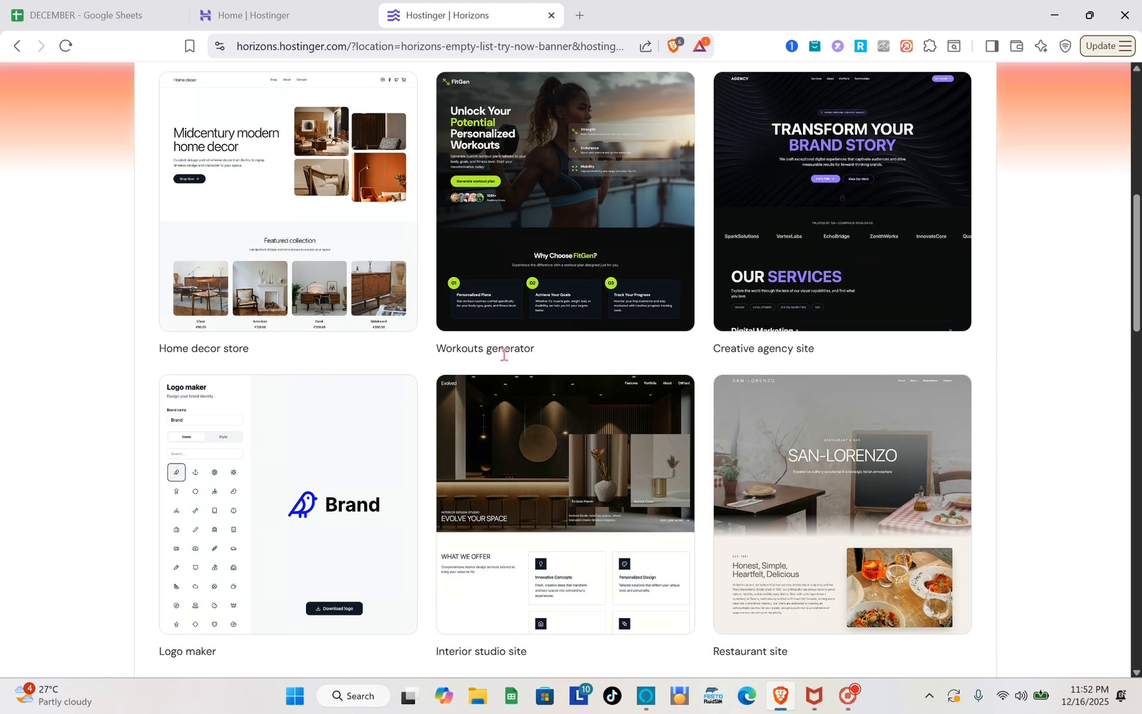
scroll(504, 354, "down", 1)
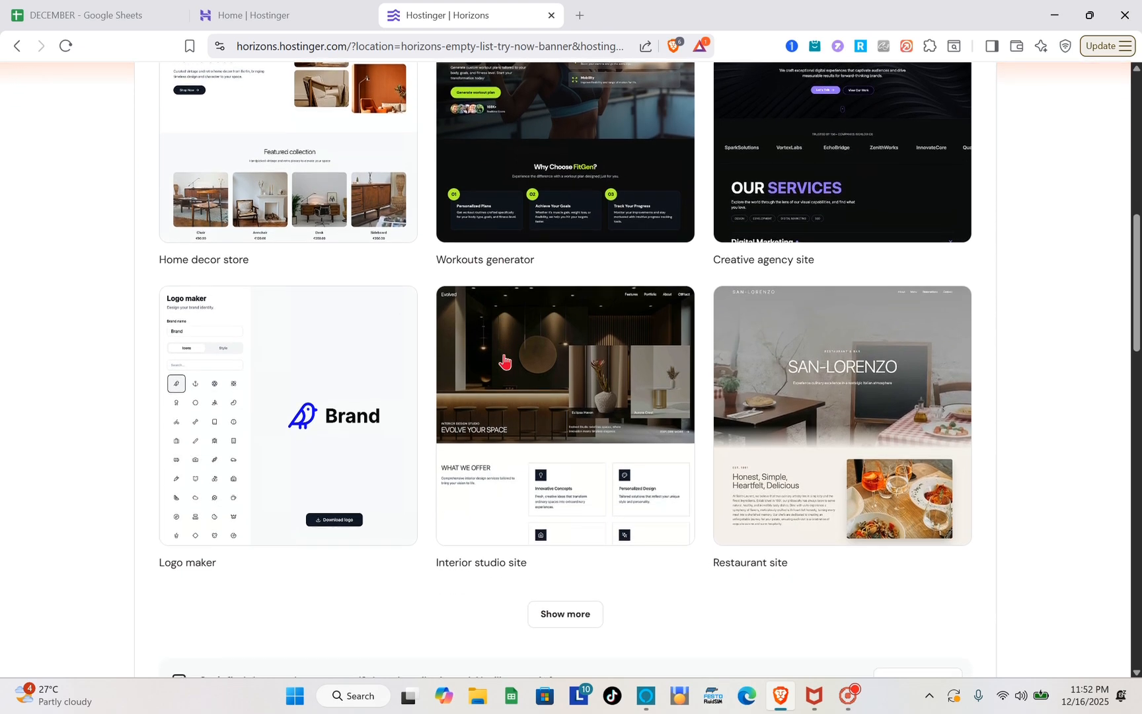
scroll(505, 365, "down", 1)
scroll(505, 364, "up", 8)
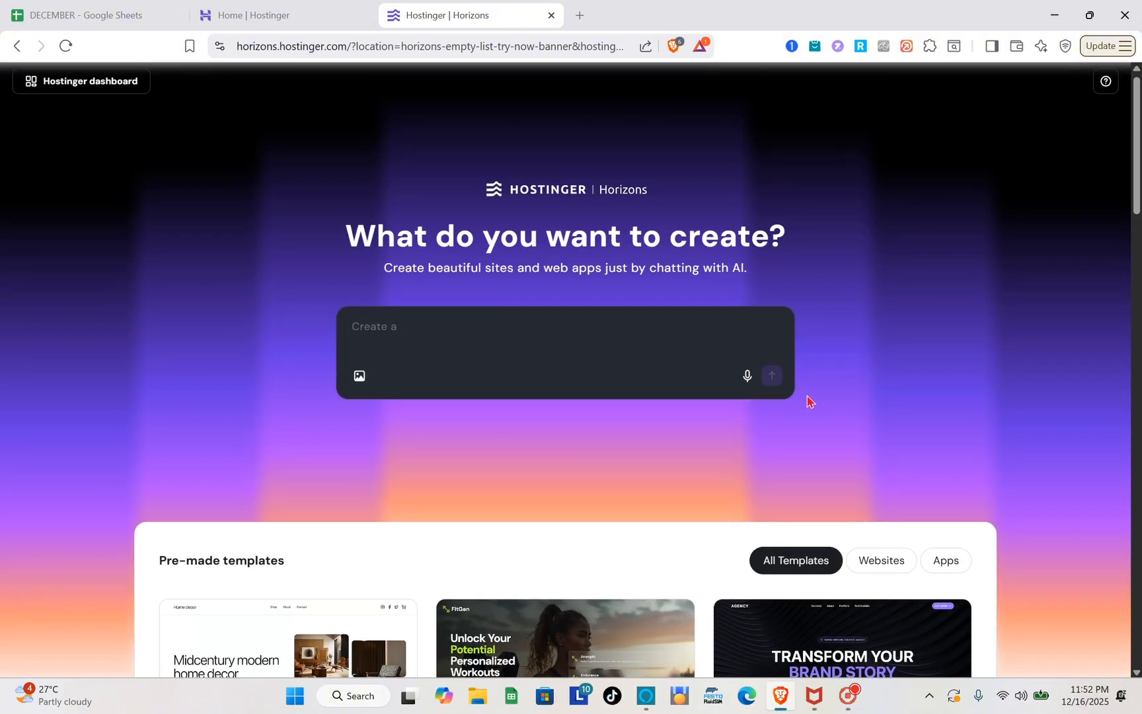
scroll(808, 399, "down", 1)
scroll(810, 400, "down", 1)
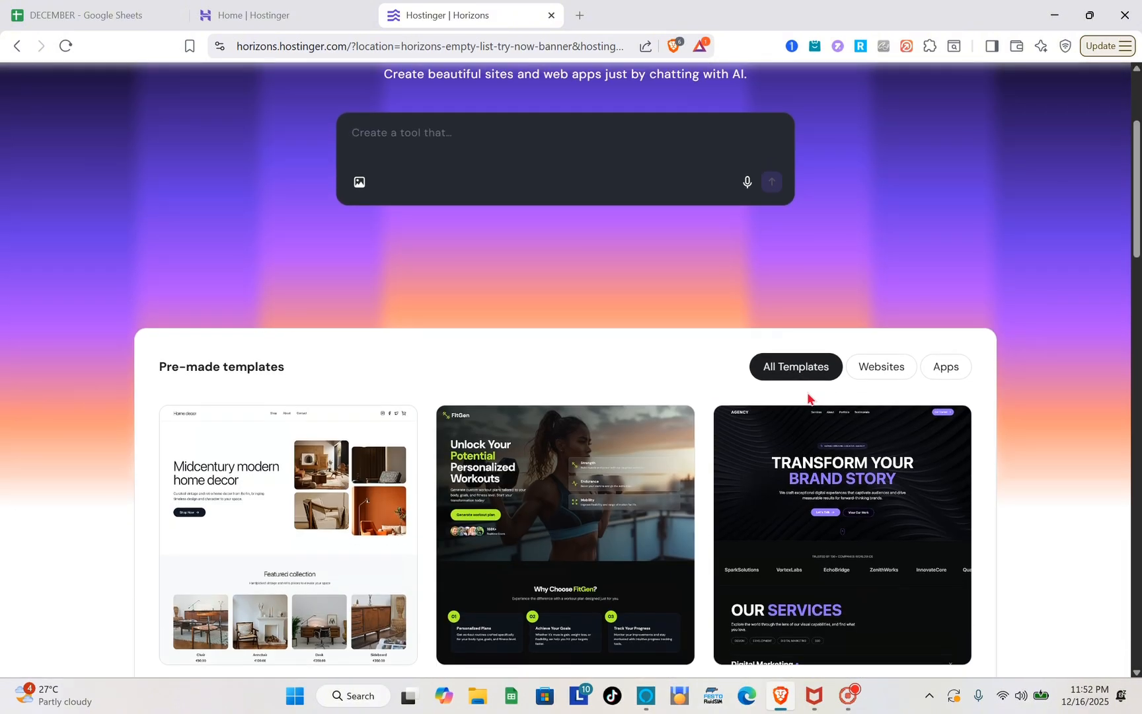
Step: Filter the pre-made templates by Websites and by Apps, examining the designs offered in each category
left_click(859, 372)
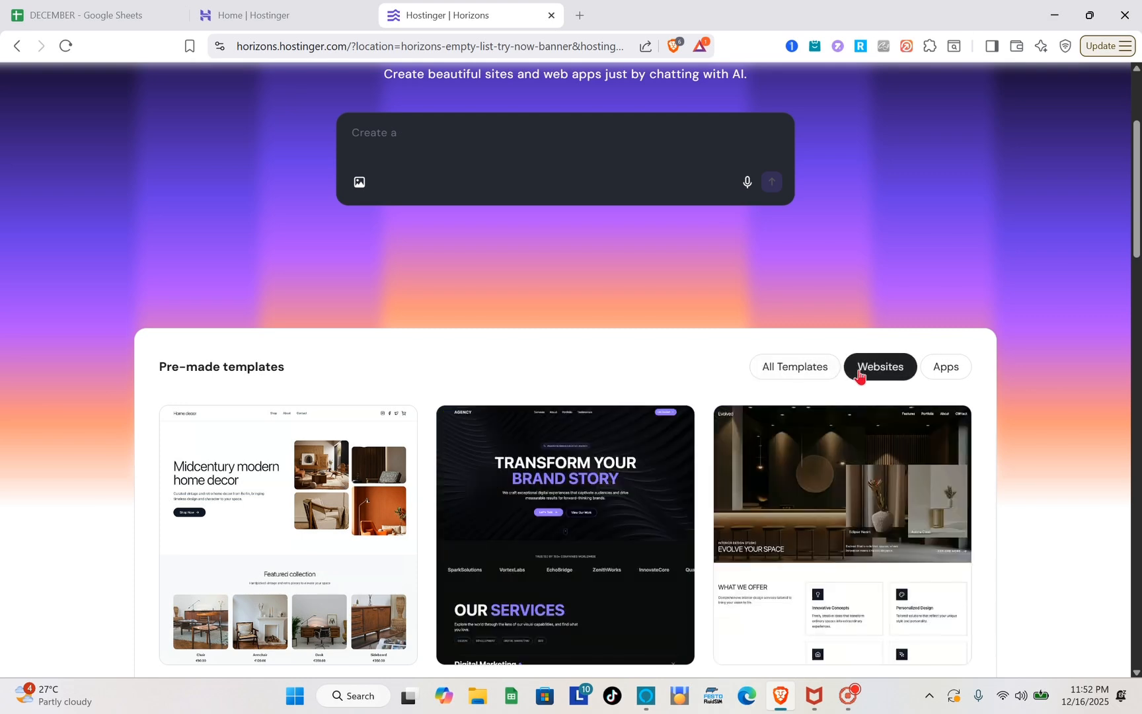
scroll(586, 430, "down", 3)
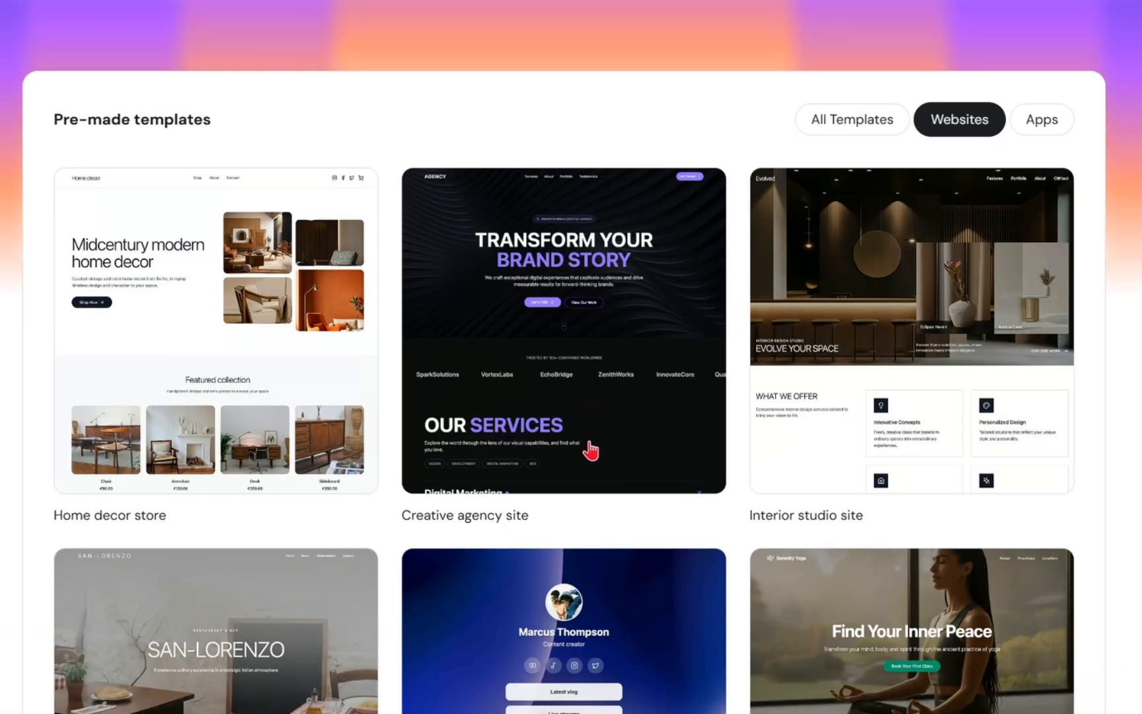
scroll(589, 449, "down", 3)
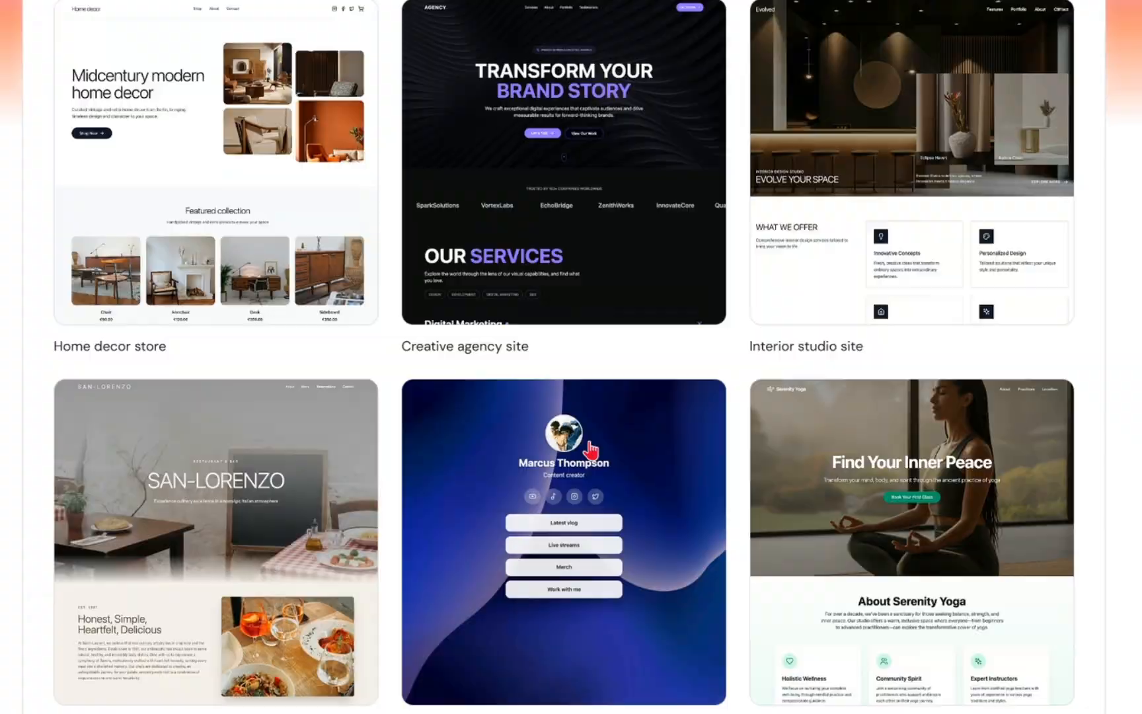
left_click(1042, 119)
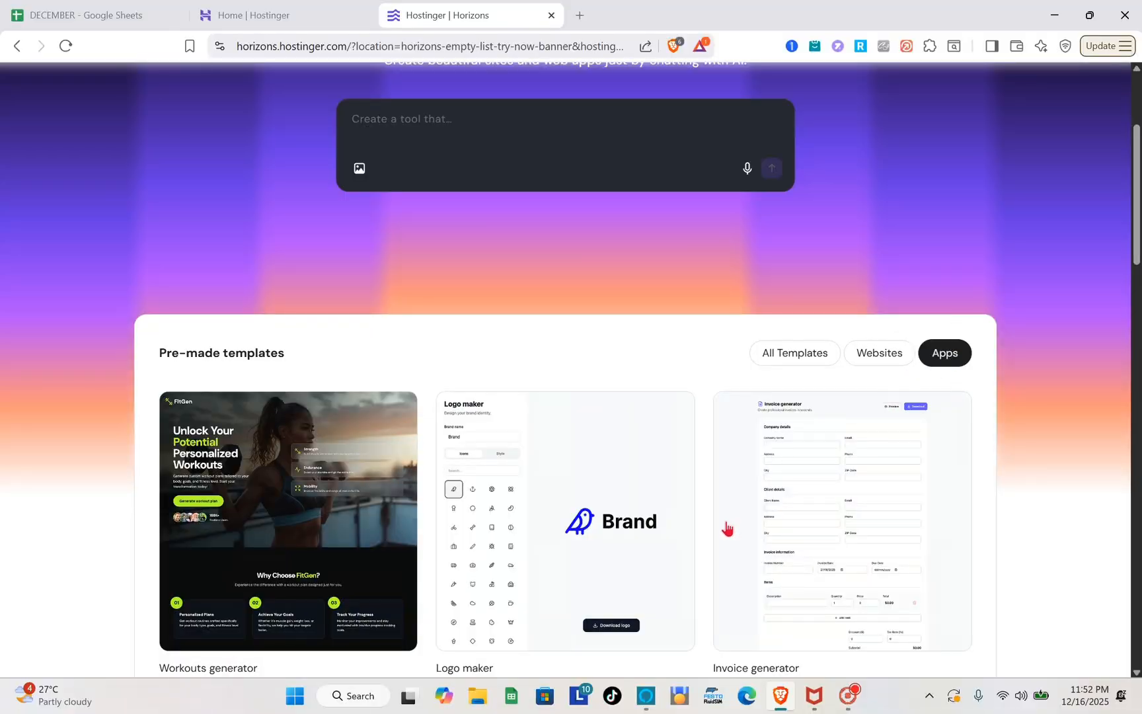
scroll(726, 527, "down", 4)
scroll(726, 527, "down", 3)
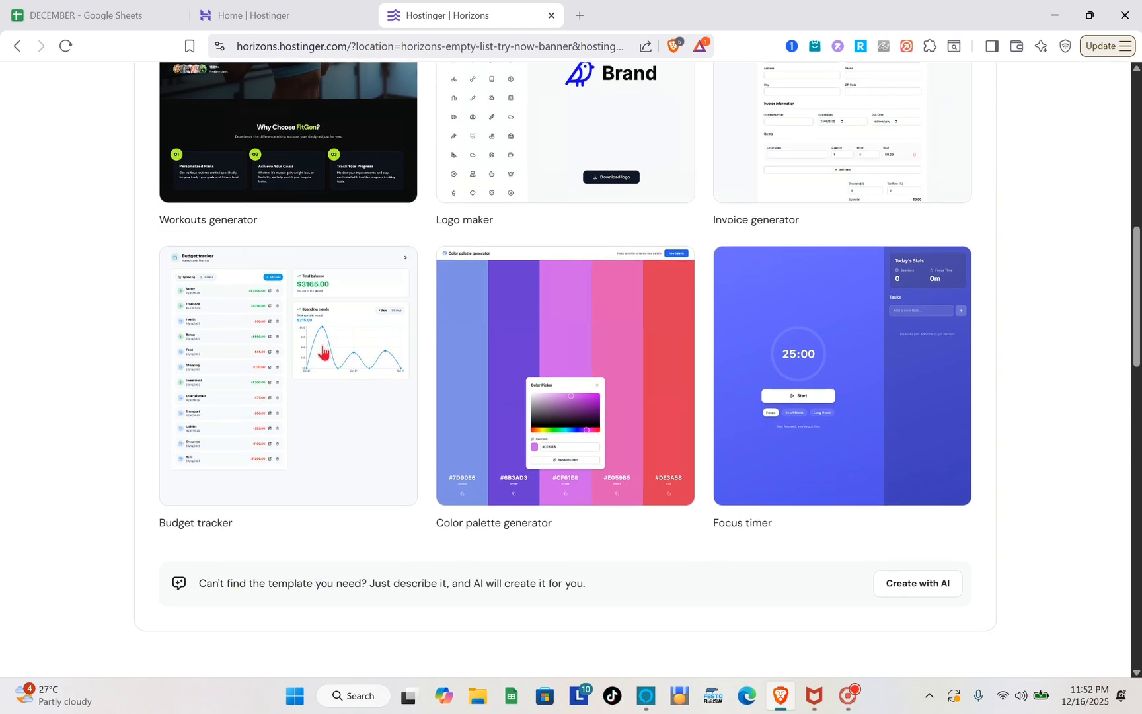
Step: Submit the prompt "i want a website for my business, a landing page website" to the Horizons AI builder
scroll(323, 353, "up", 3)
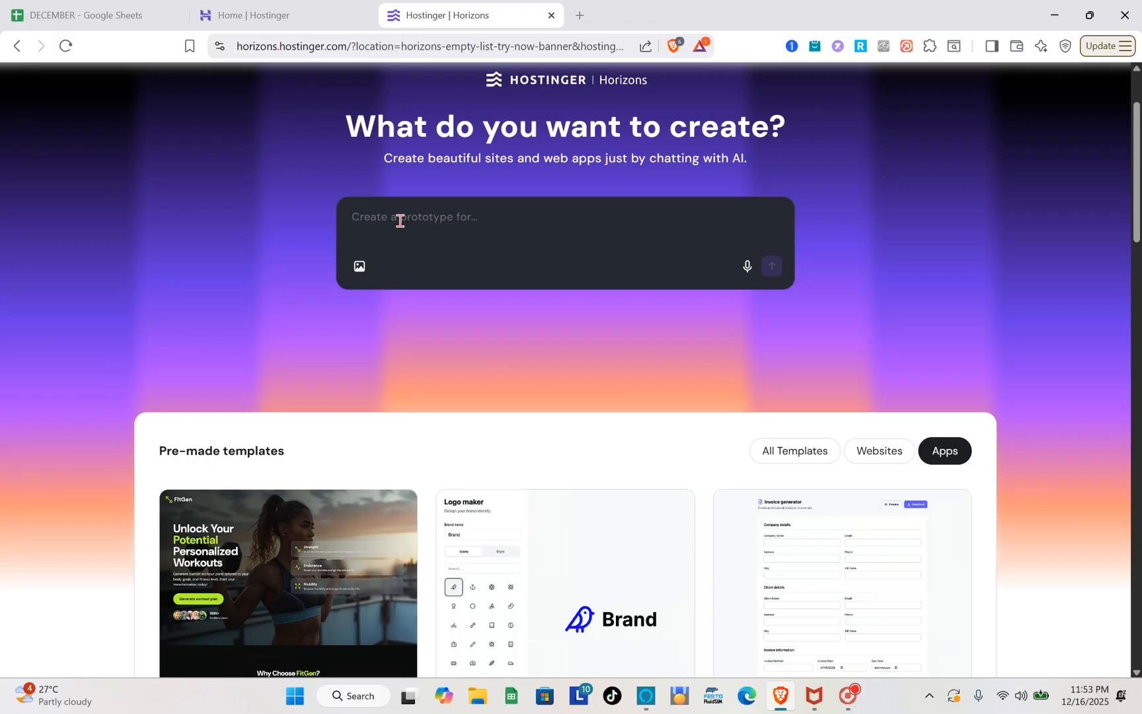
type("i want a we")
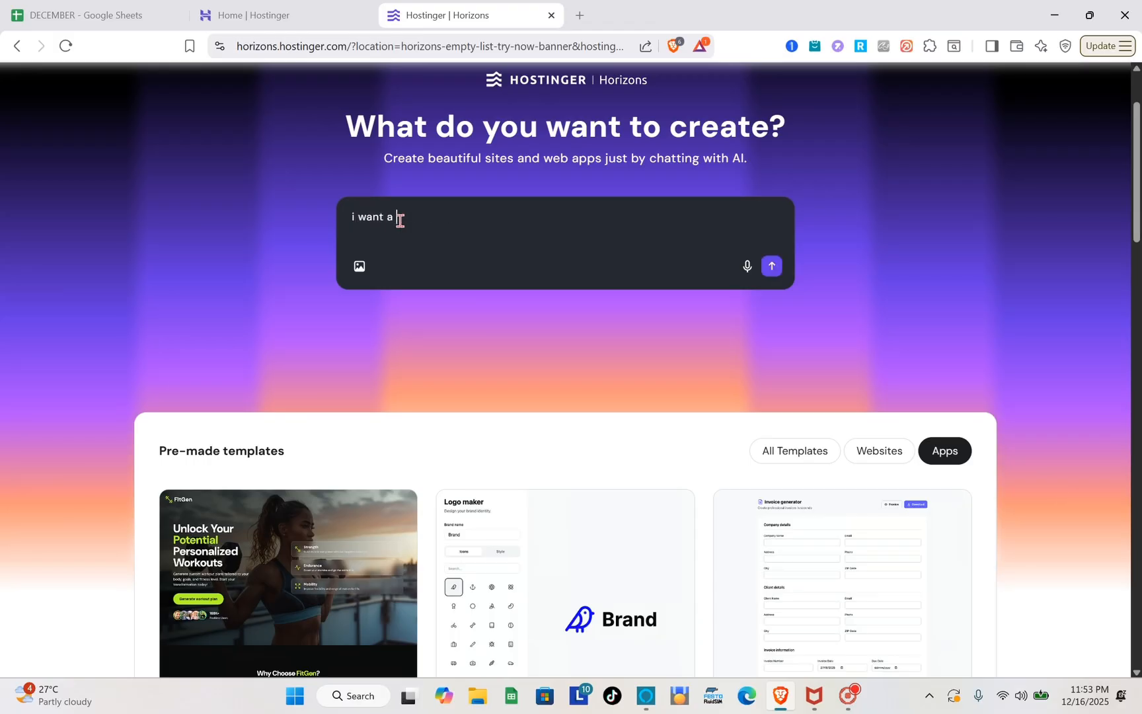
type("bsite for my business, a landing page we")
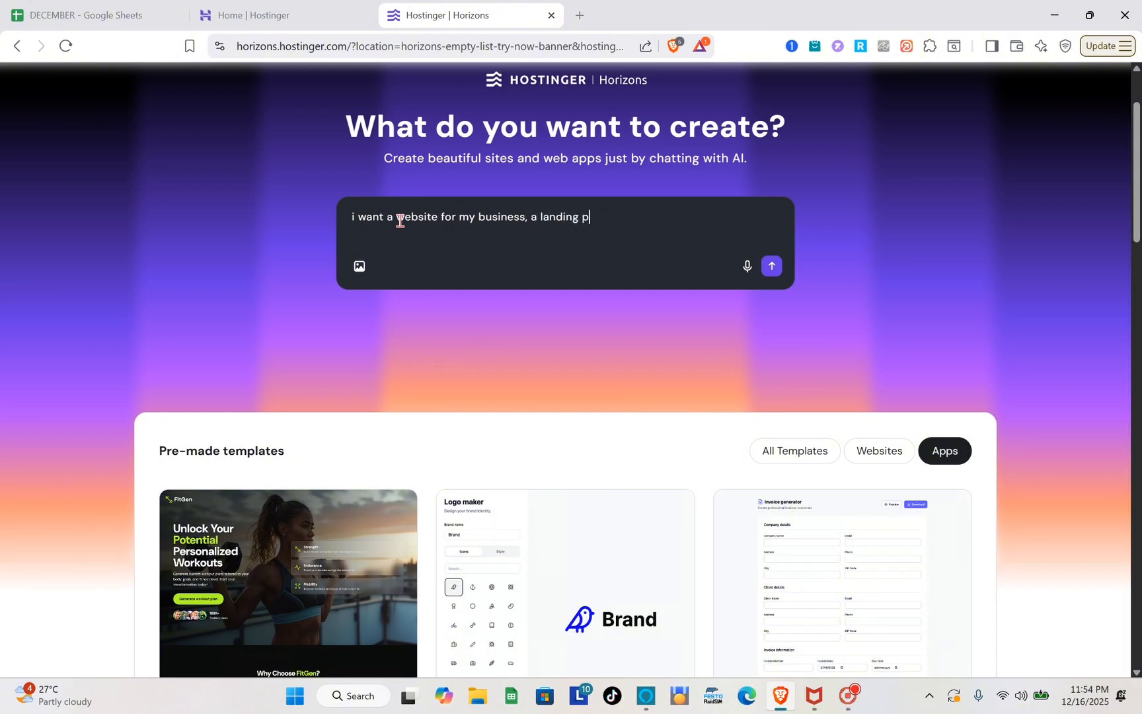
type("bsite")
left_click(770, 267)
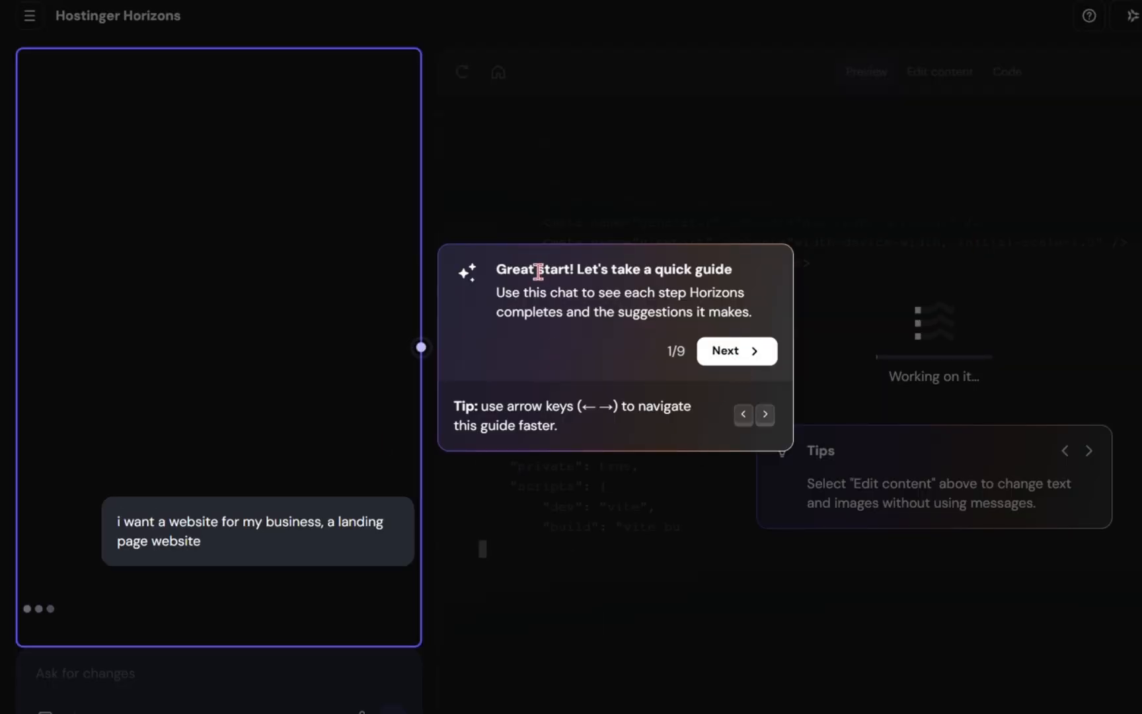
Step: Read the Horizons quick guide from the website preview tip through switching between modes, and leave the guide
left_click(741, 355)
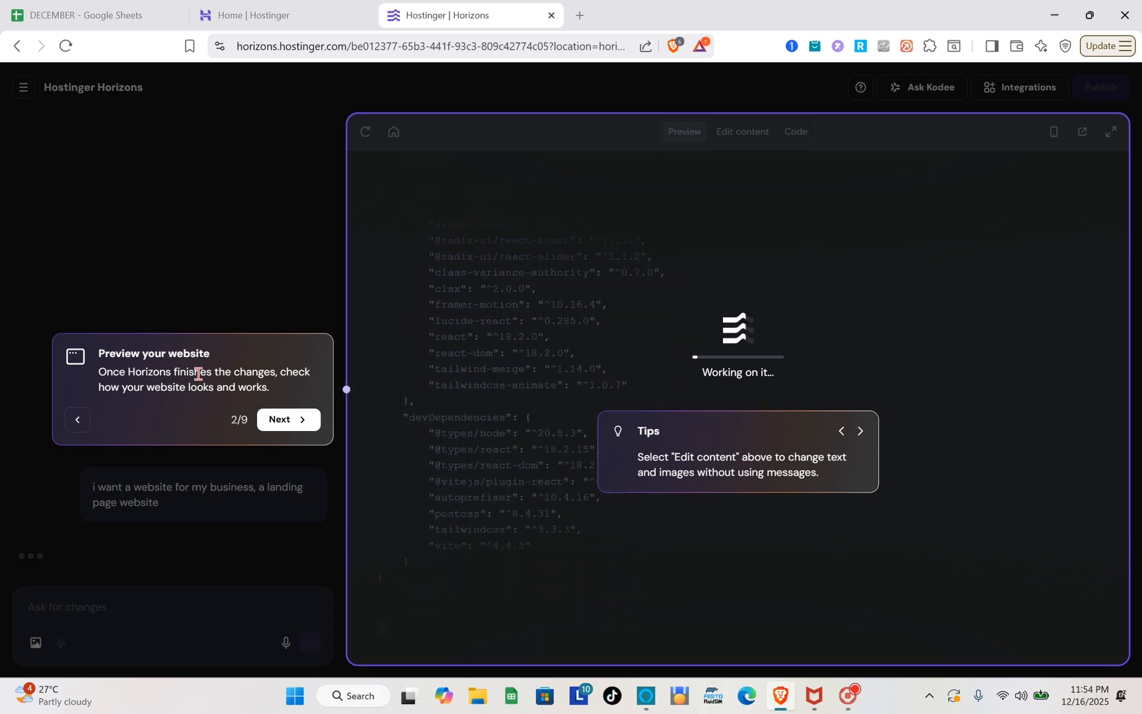
left_click(285, 420)
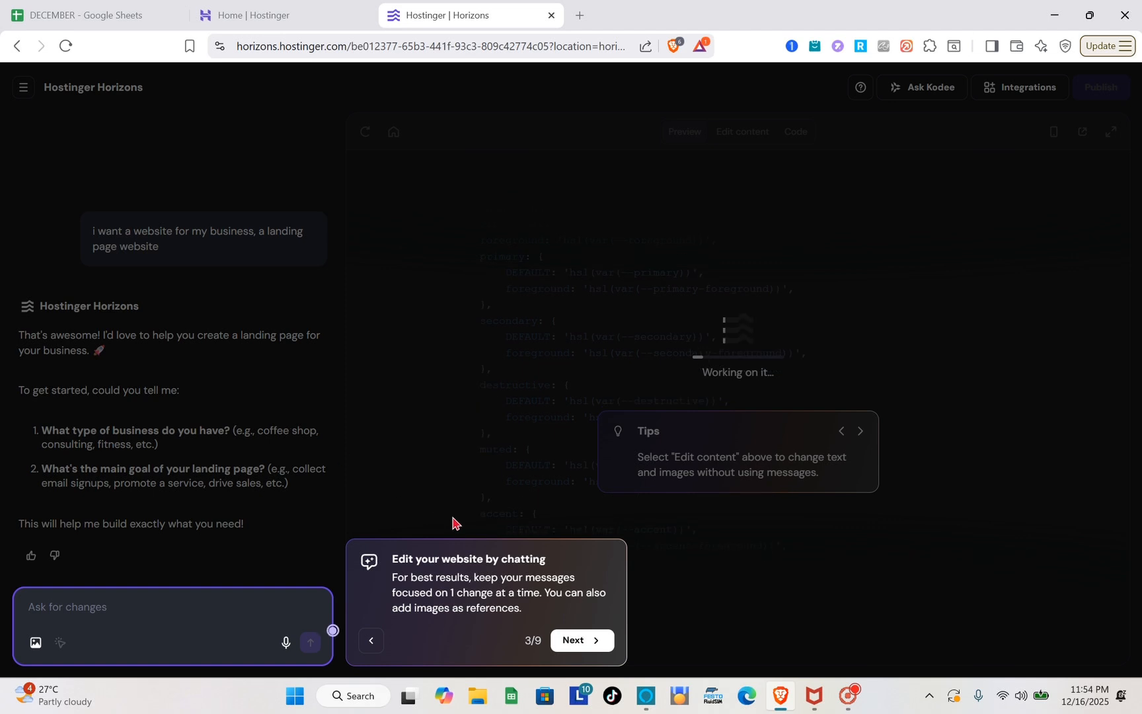
left_click(583, 643)
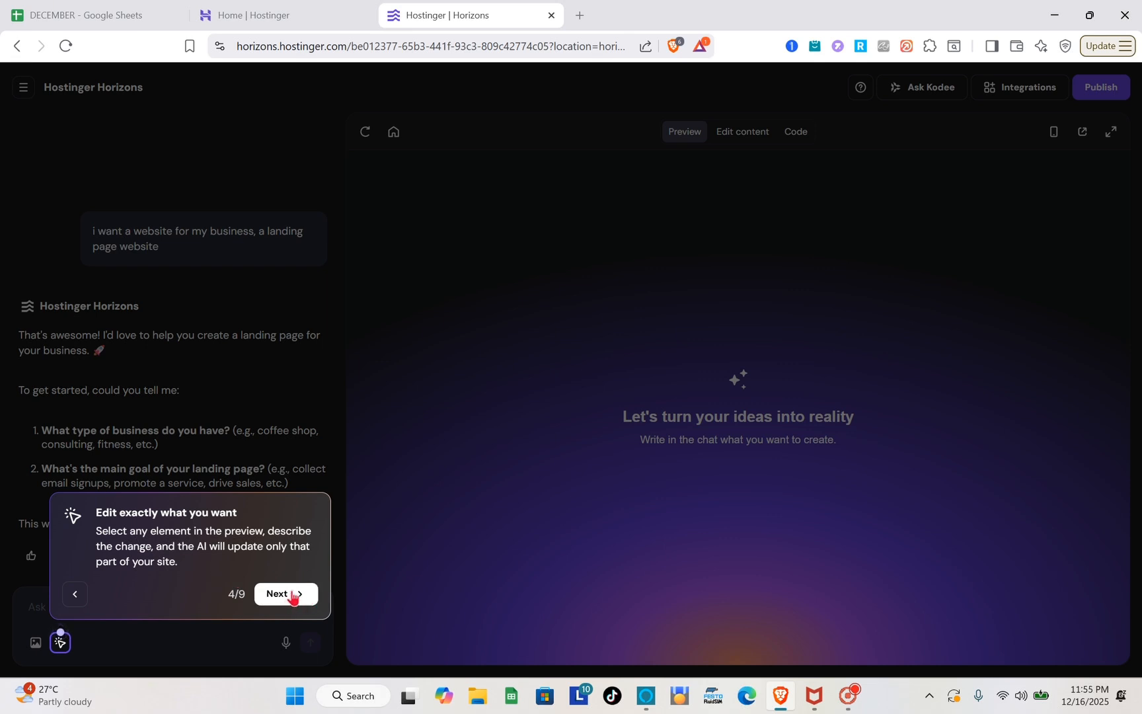
left_click(293, 593)
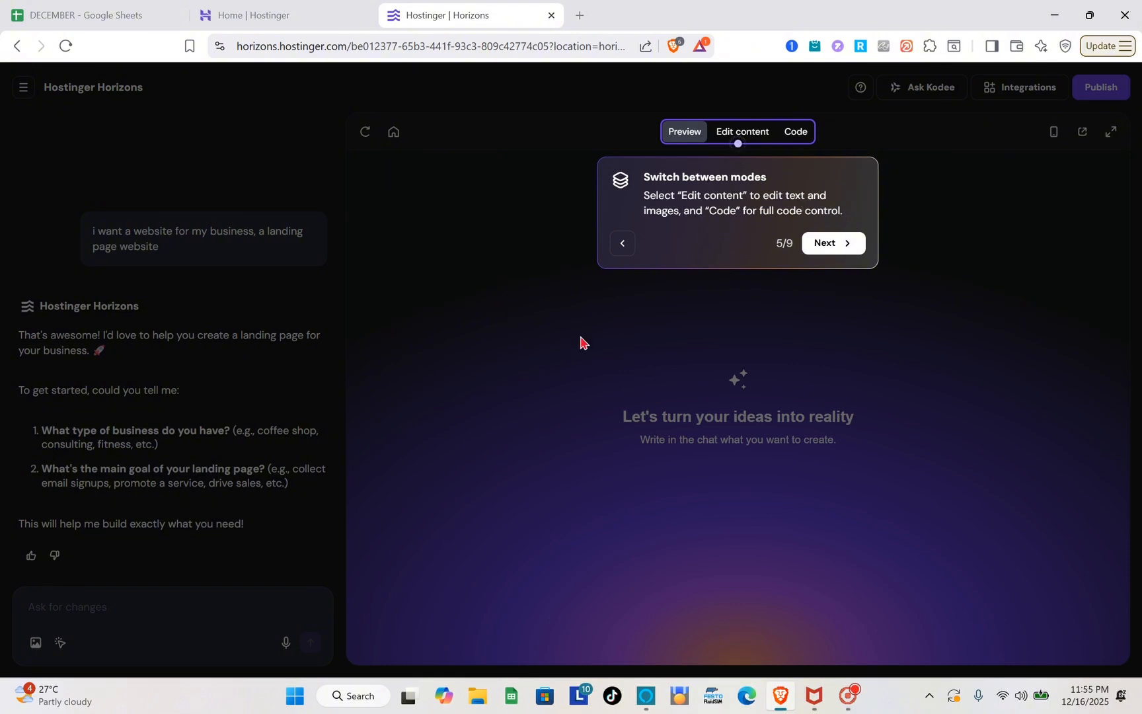
left_click(693, 140)
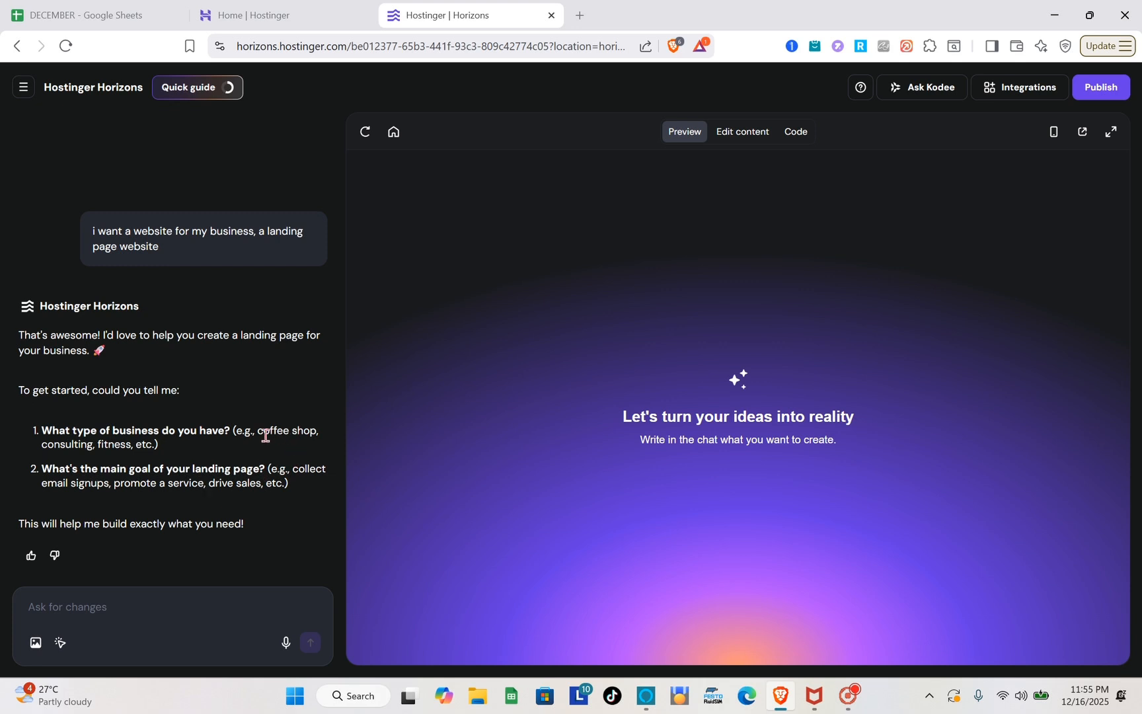
Step: Answer the builder's questions on business type and landing page goal by submitting "coffee shop, promote a service"
left_click_drag(257, 430, 309, 428)
left_click(214, 601)
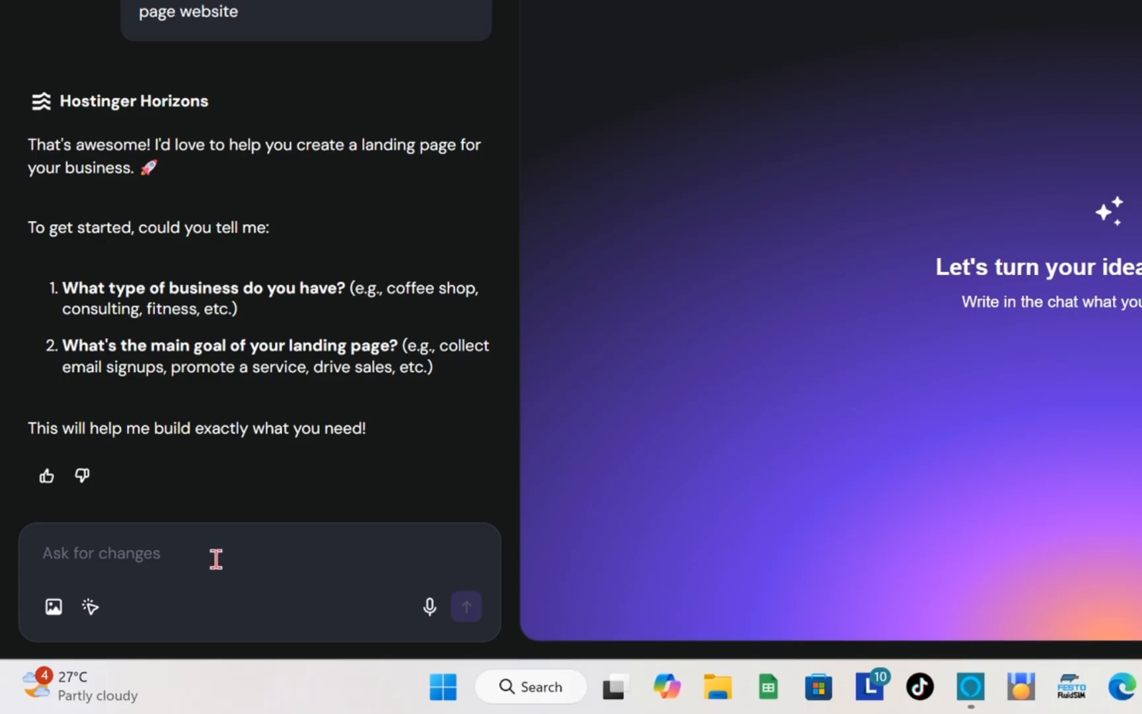
type("coffee shop")
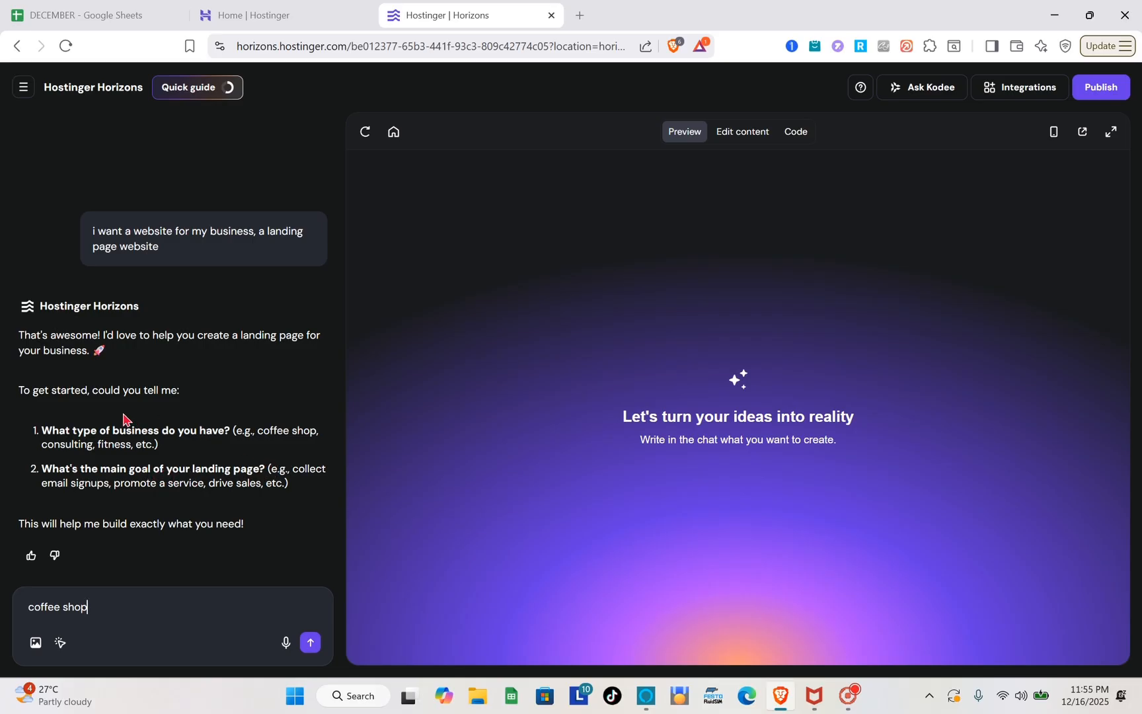
left_click_drag(115, 486, 202, 488)
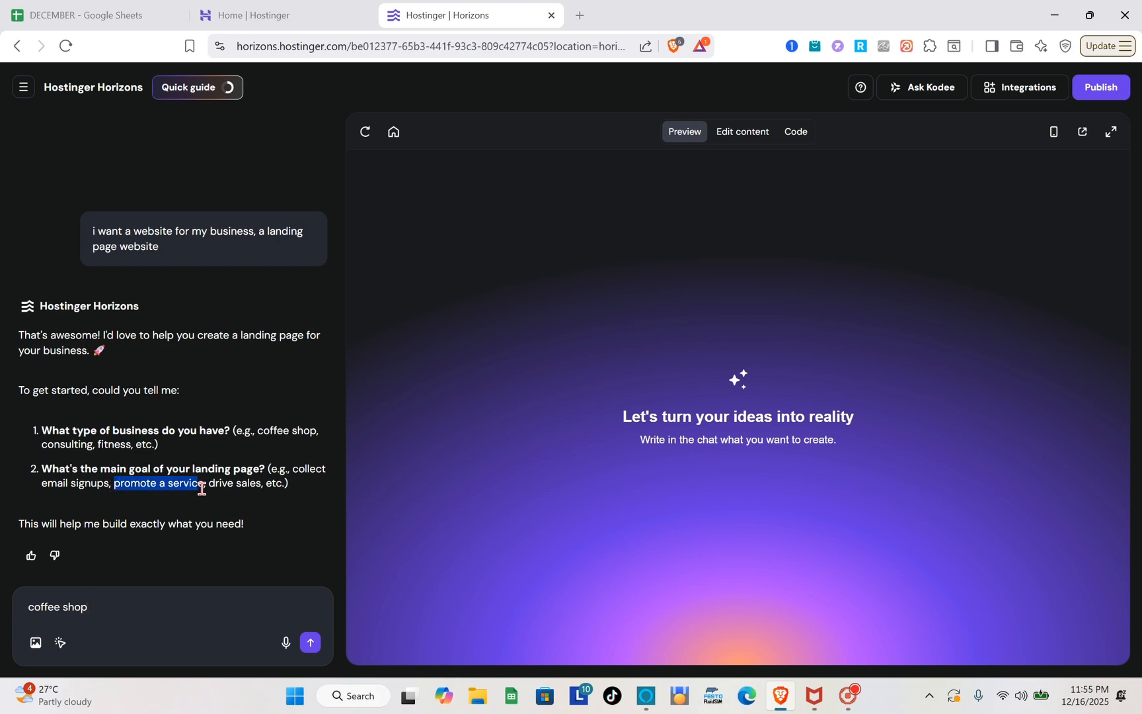
left_click(151, 603)
type(",")
type("promote a service")
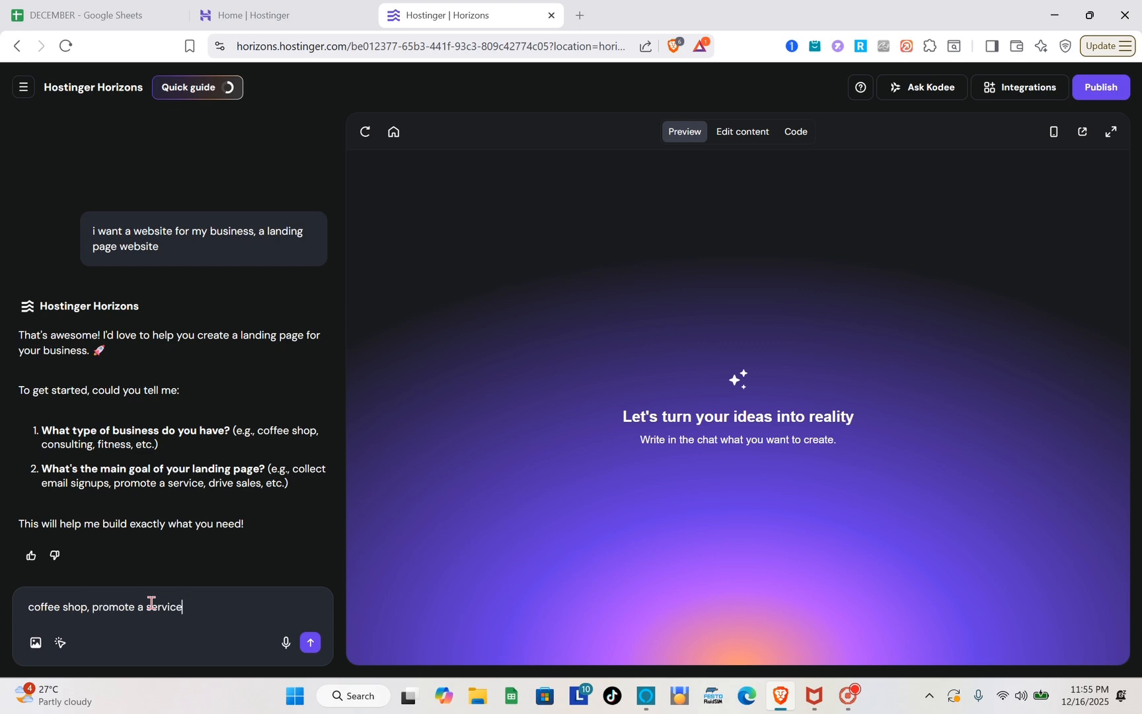
left_click(309, 642)
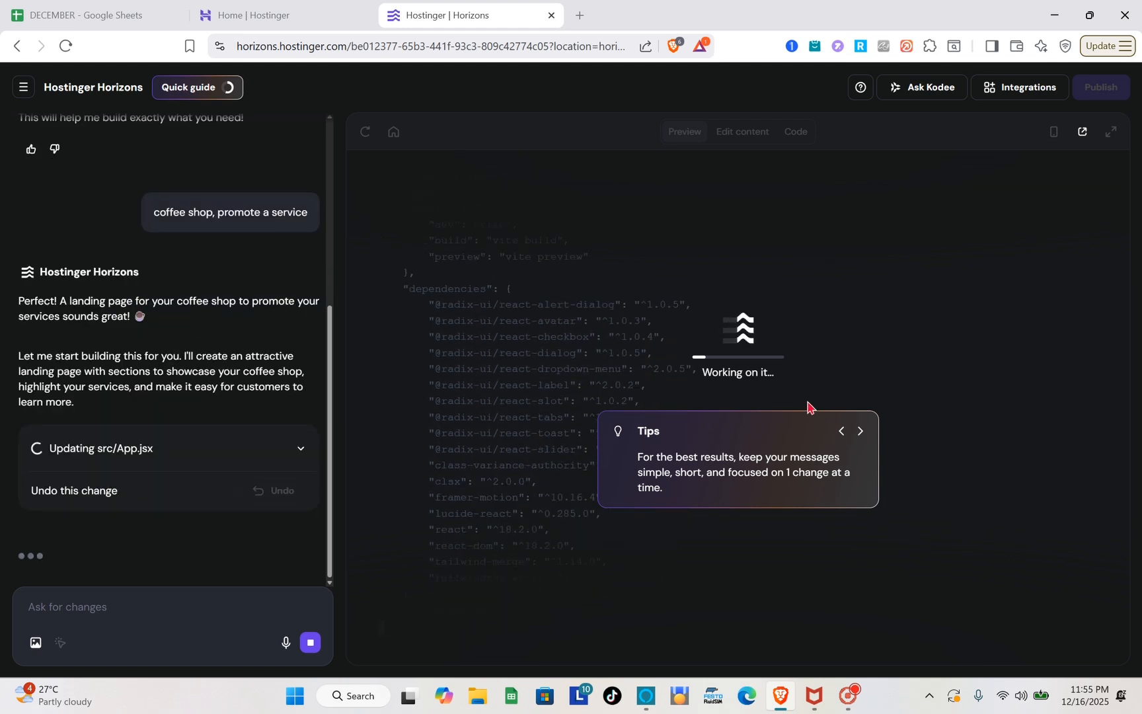
Step: Read the builder's prompting tips during generation and look over the finished landing page from hero section to footer
left_click(861, 431)
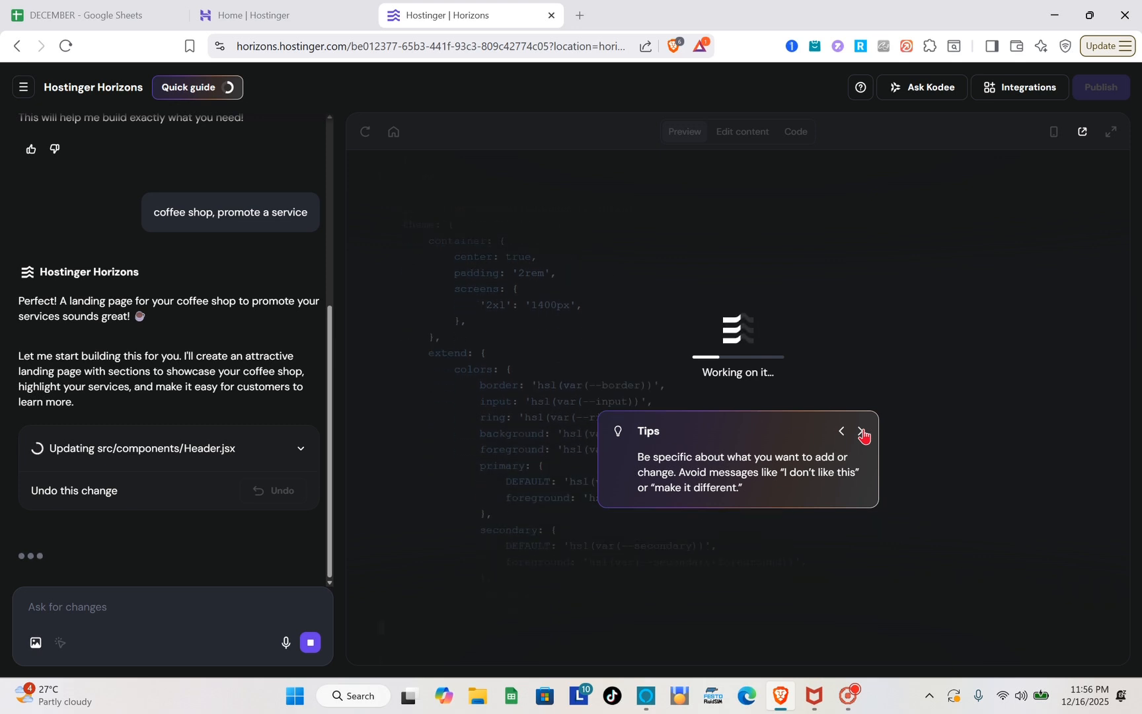
left_click(861, 431)
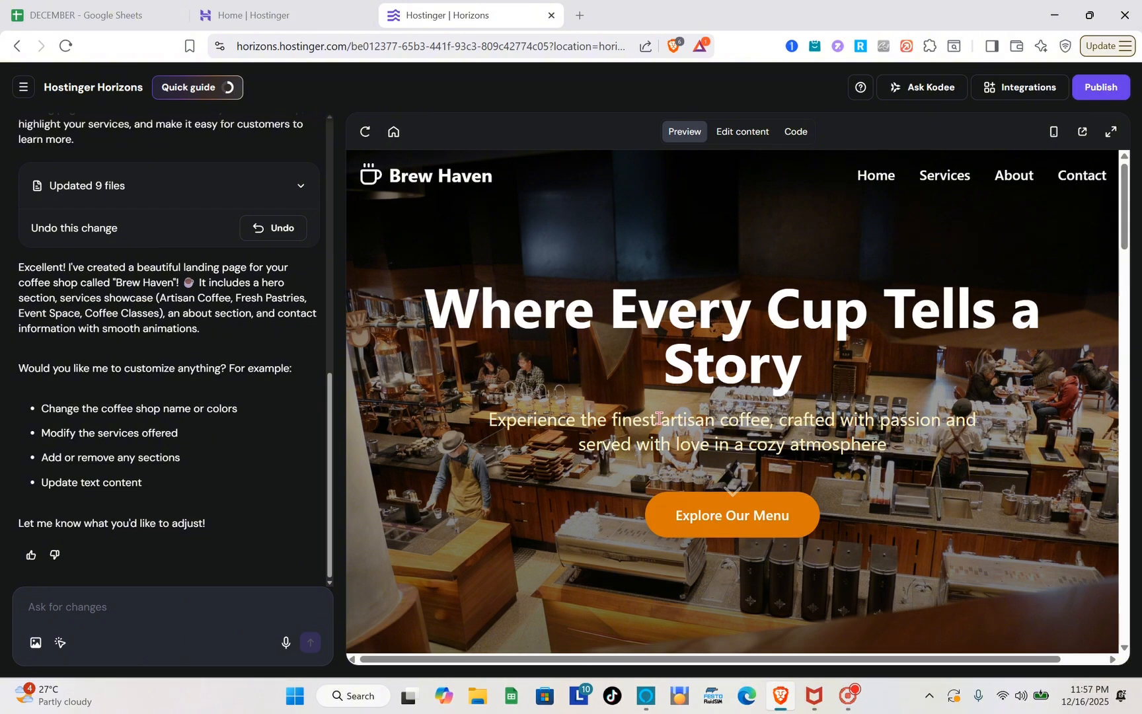
scroll(866, 329, "down", 10)
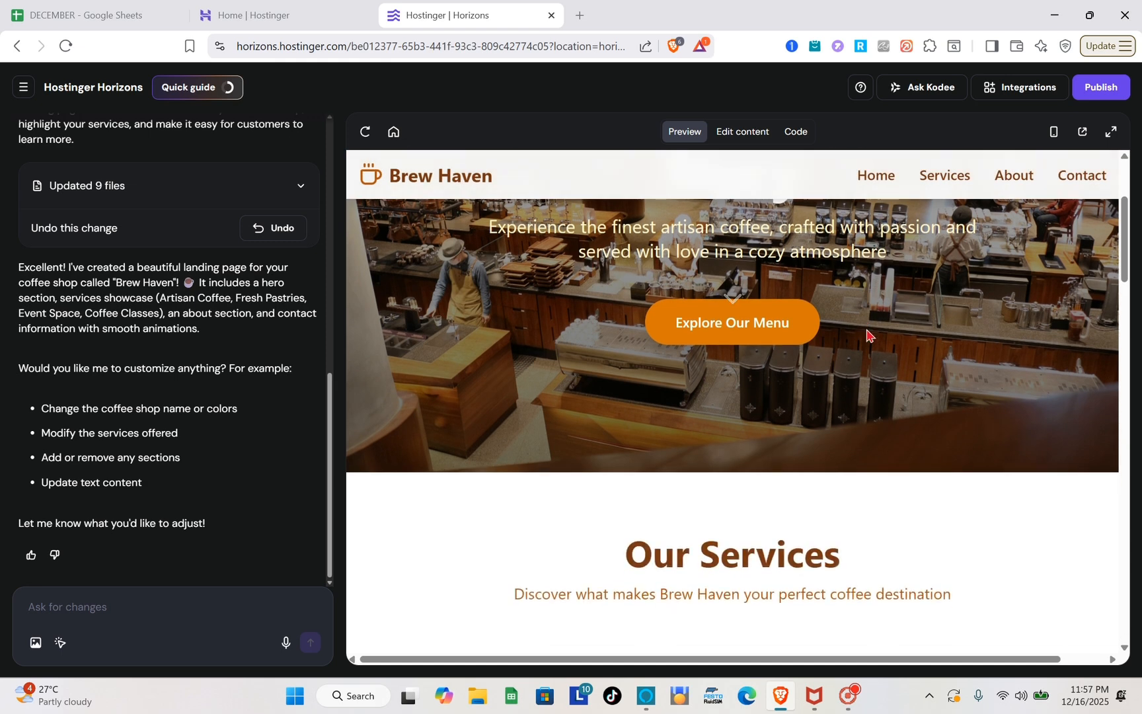
scroll(946, 321, "down", 2)
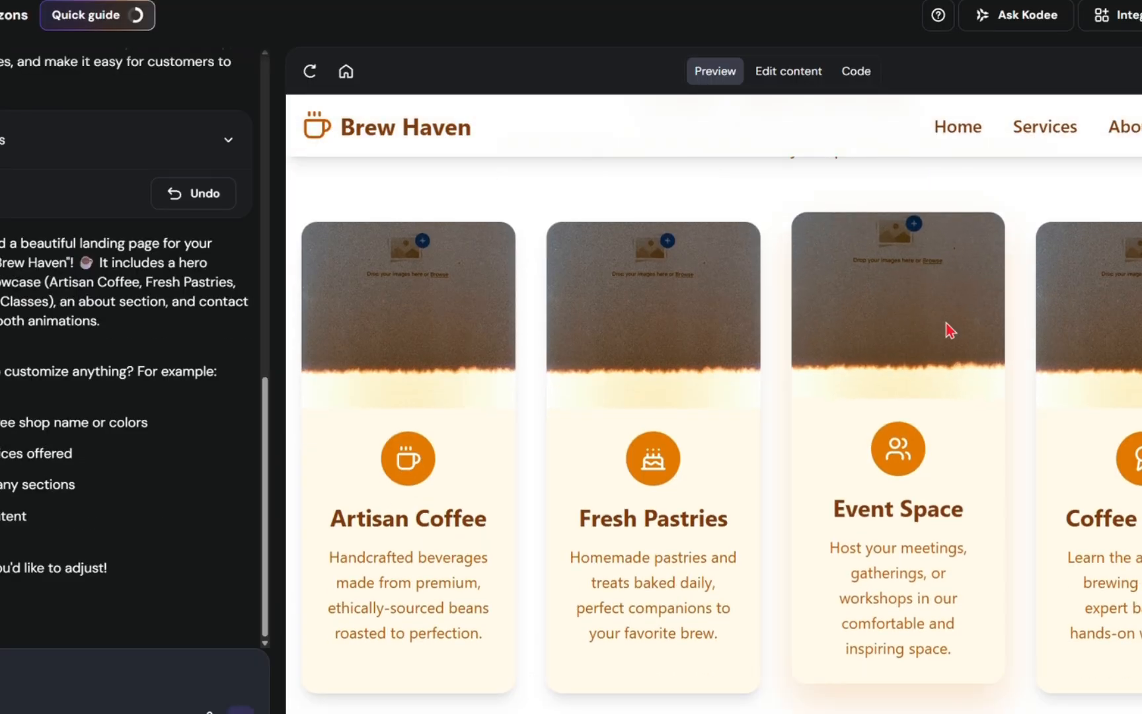
scroll(949, 330, "down", 3)
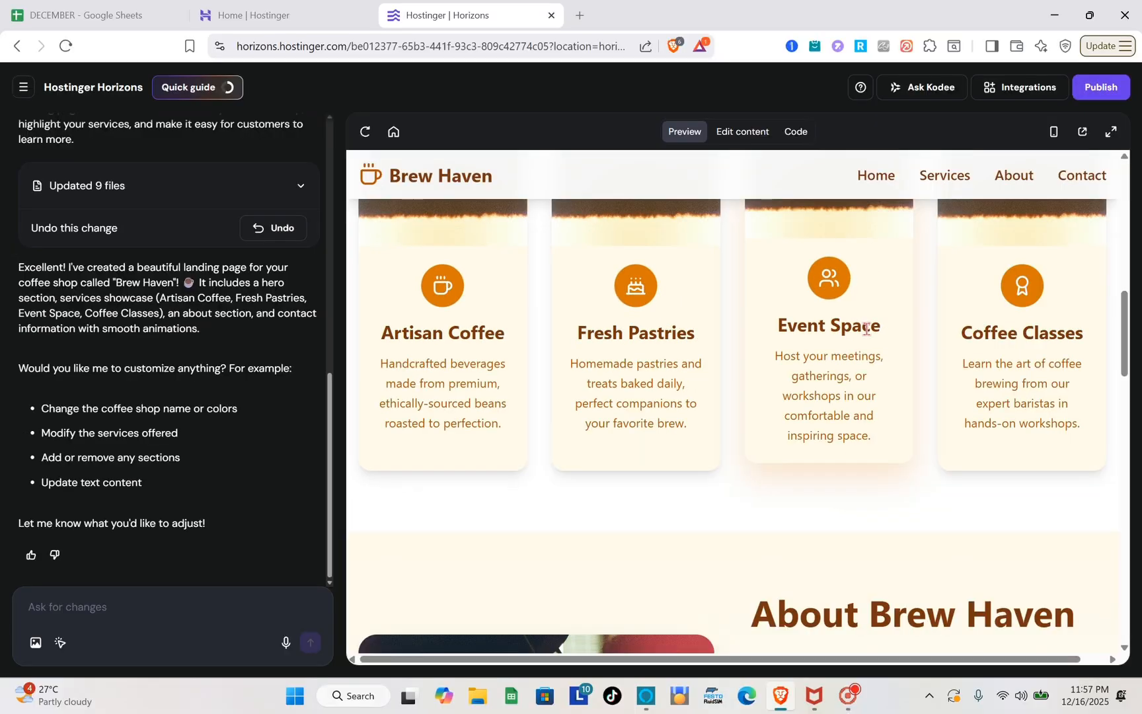
scroll(866, 328, "down", 3)
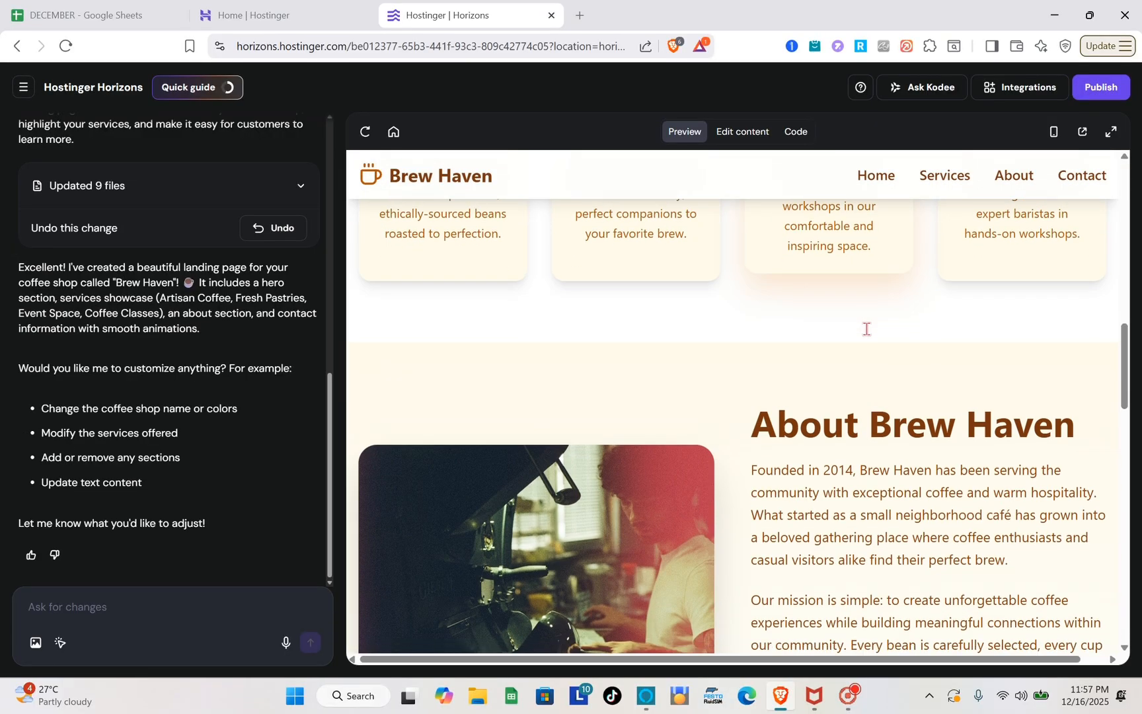
scroll(866, 328, "up", 15)
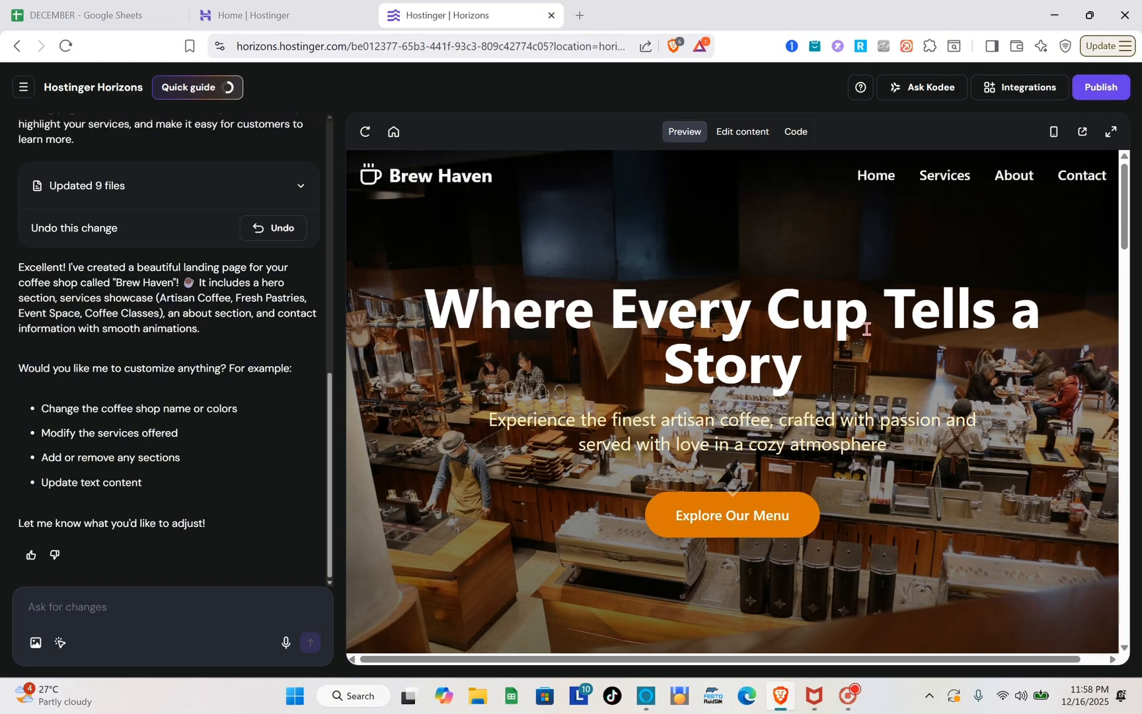
scroll(866, 328, "down", 3)
scroll(867, 328, "up", 3)
scroll(866, 328, "down", 20)
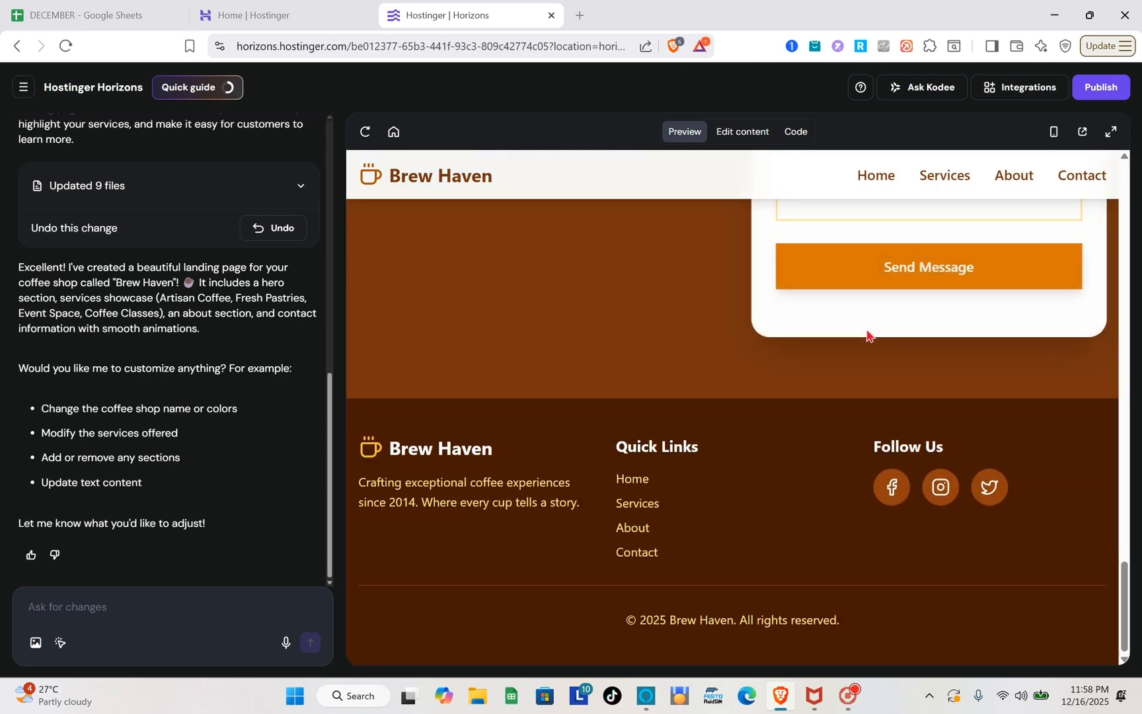
scroll(866, 335, "up", 20)
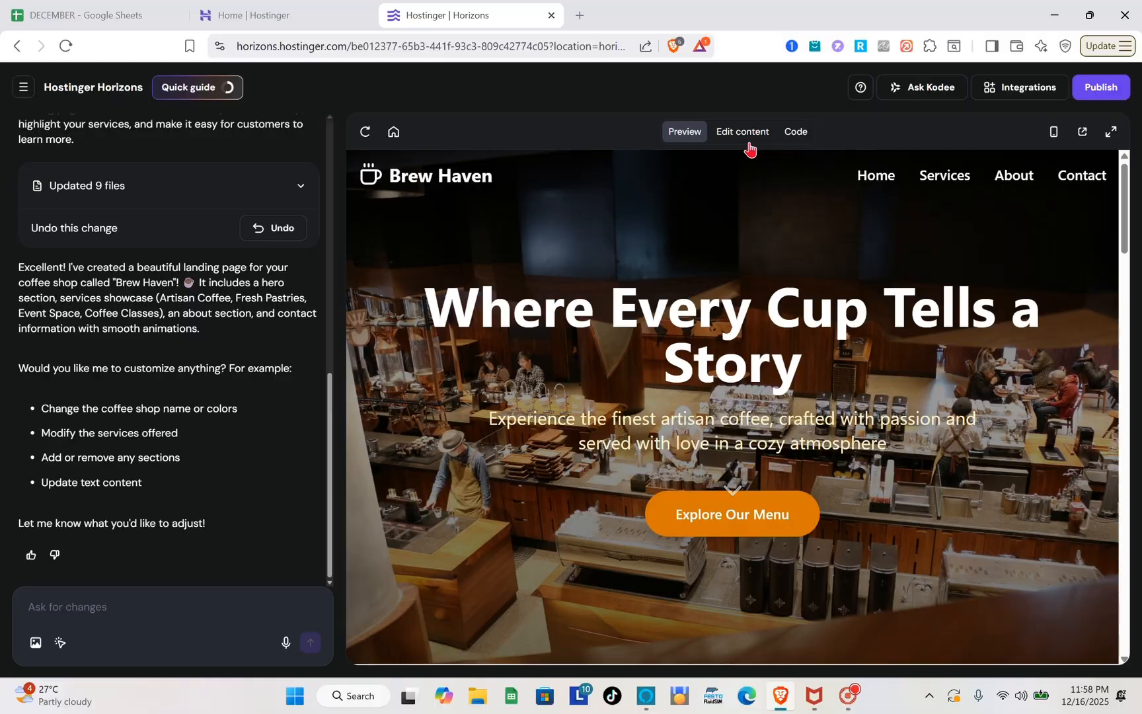
Step: In content editing mode, examine the image upload option for the hero background and close it without choosing a file
left_click(746, 138)
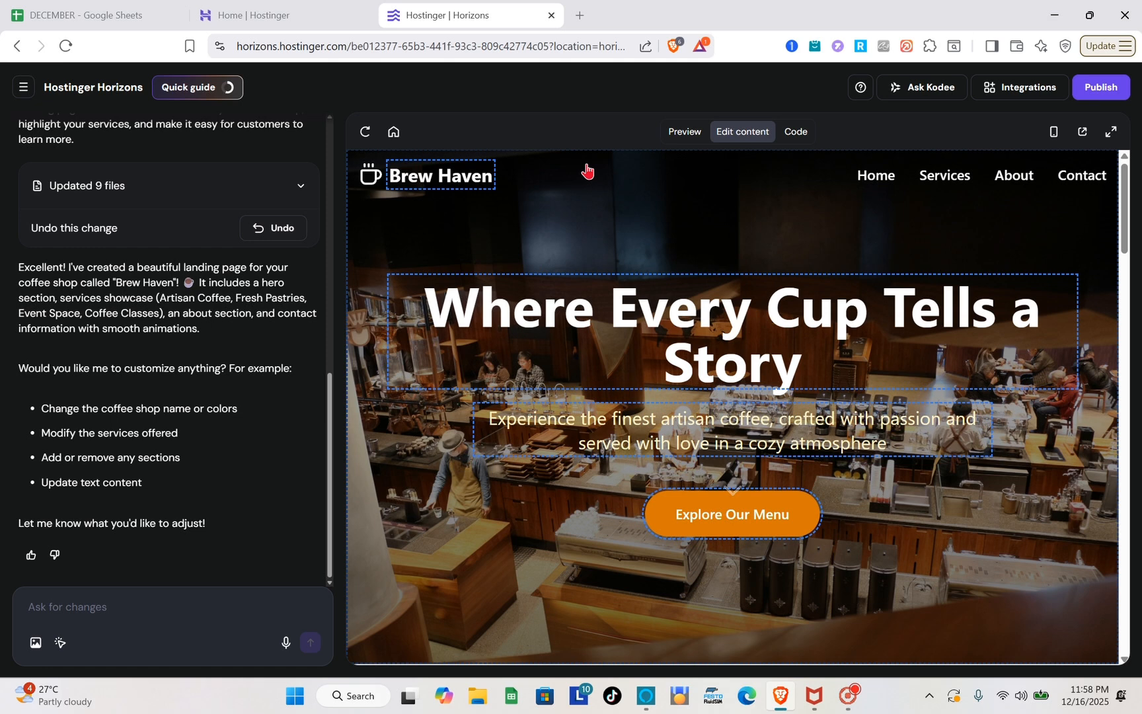
left_click(628, 245)
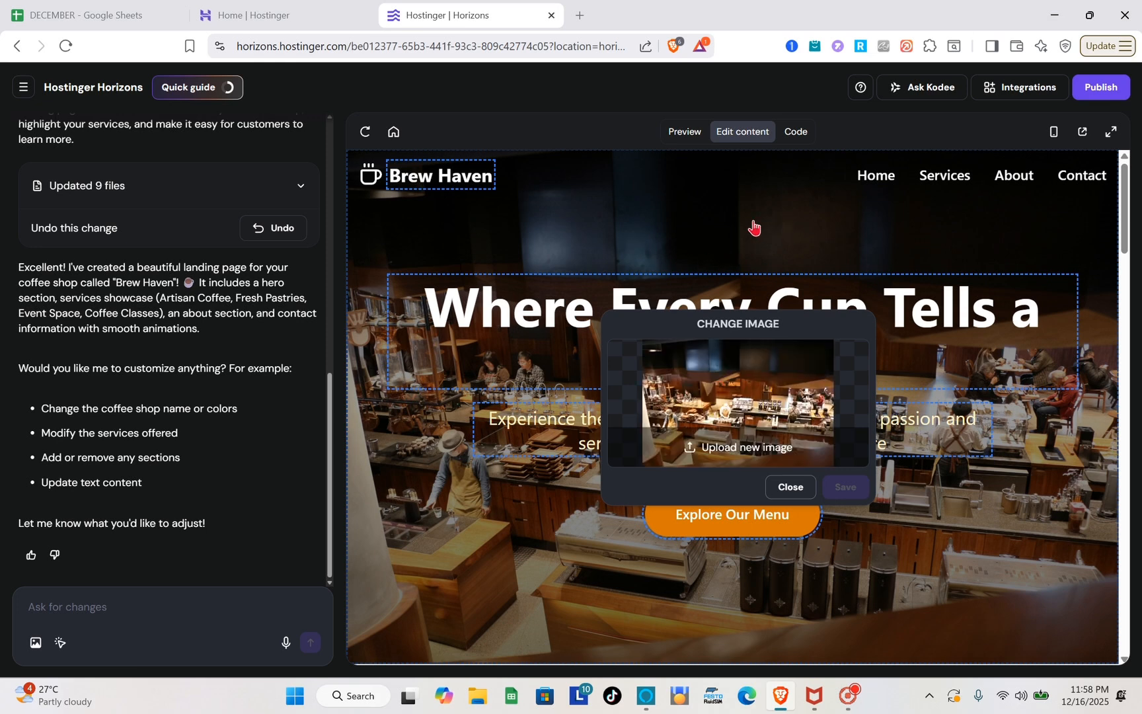
left_click(732, 449)
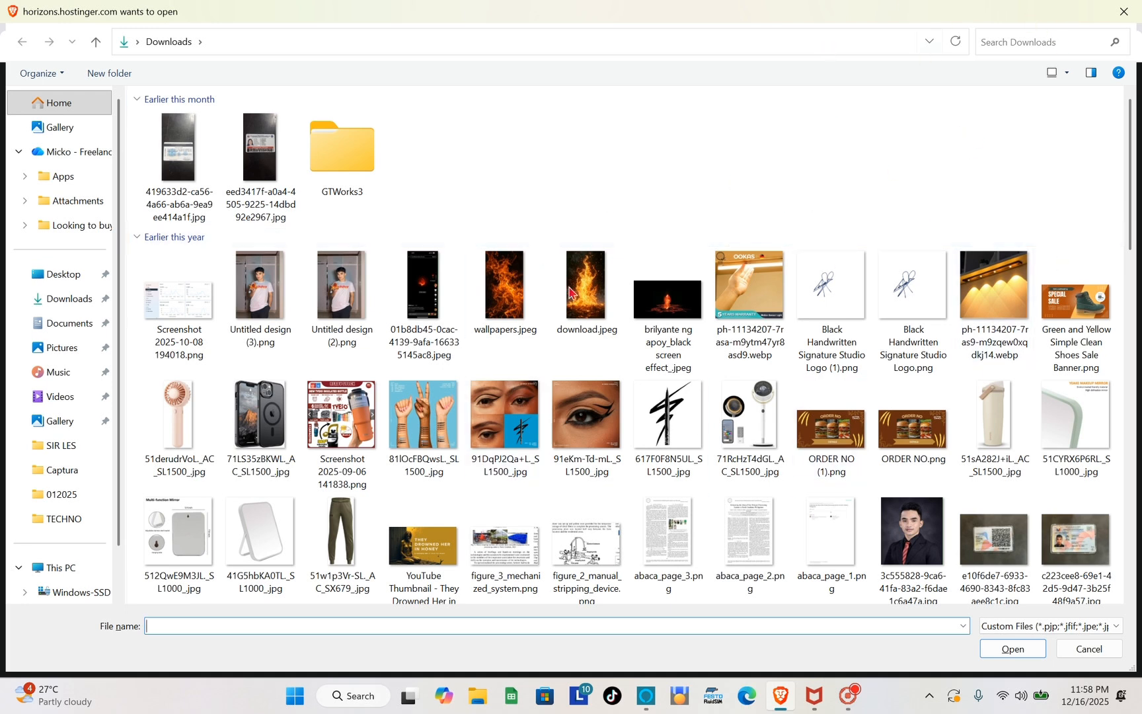
left_click(1123, 12)
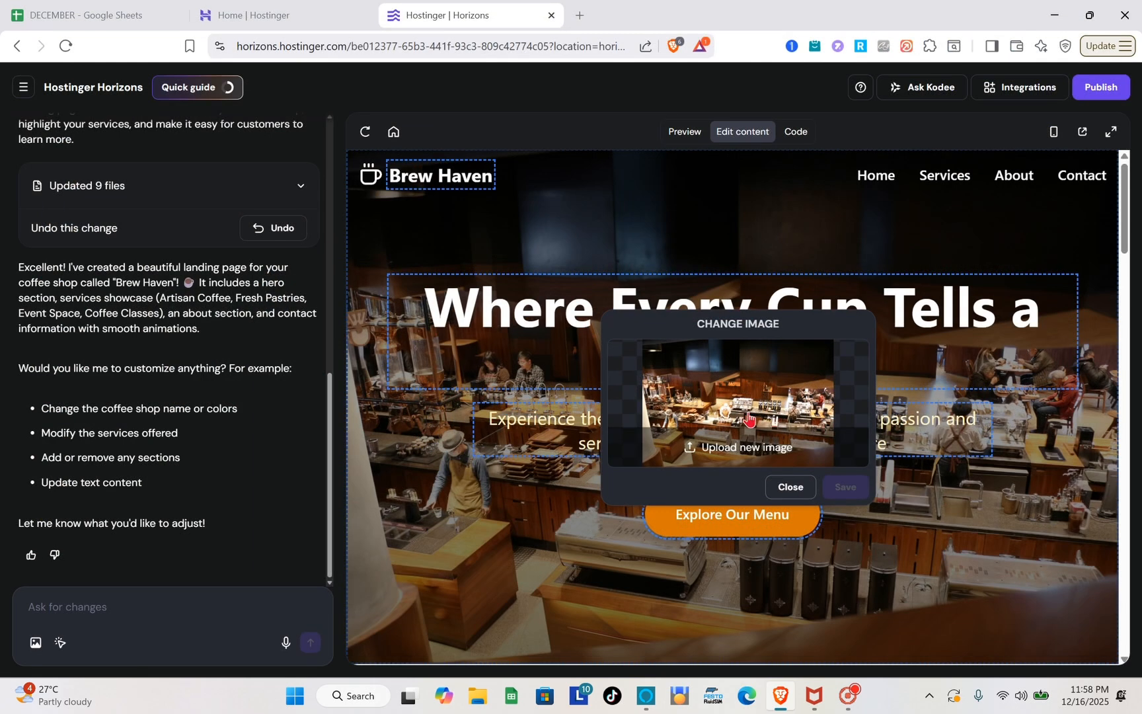
left_click(790, 487)
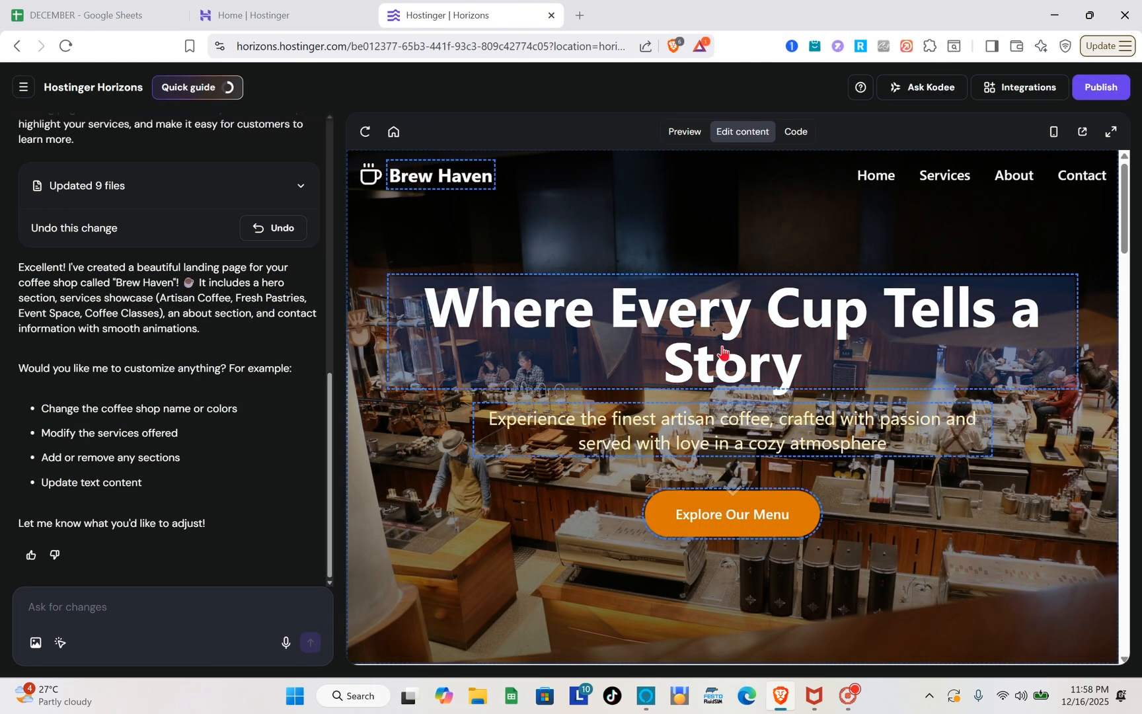
Step: Examine the text editor for the hero headline, cancel without changes, and return to the page preview
left_click(723, 351)
left_click_drag(765, 365, 626, 373)
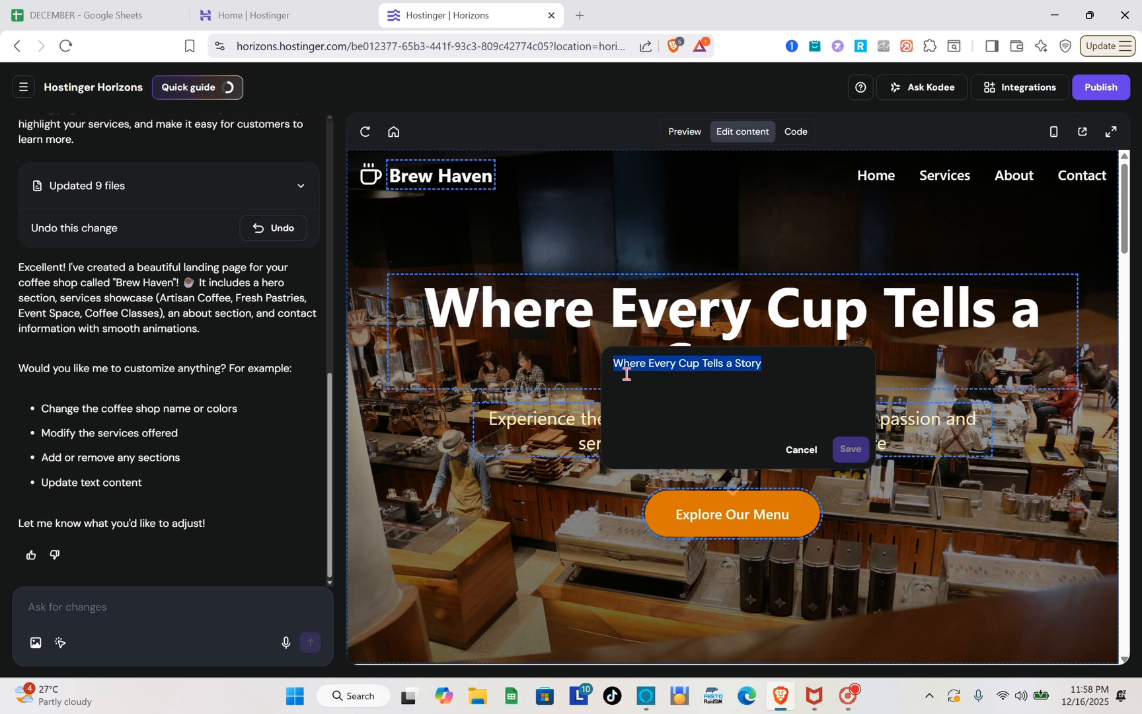
left_click(802, 449)
left_click(749, 224)
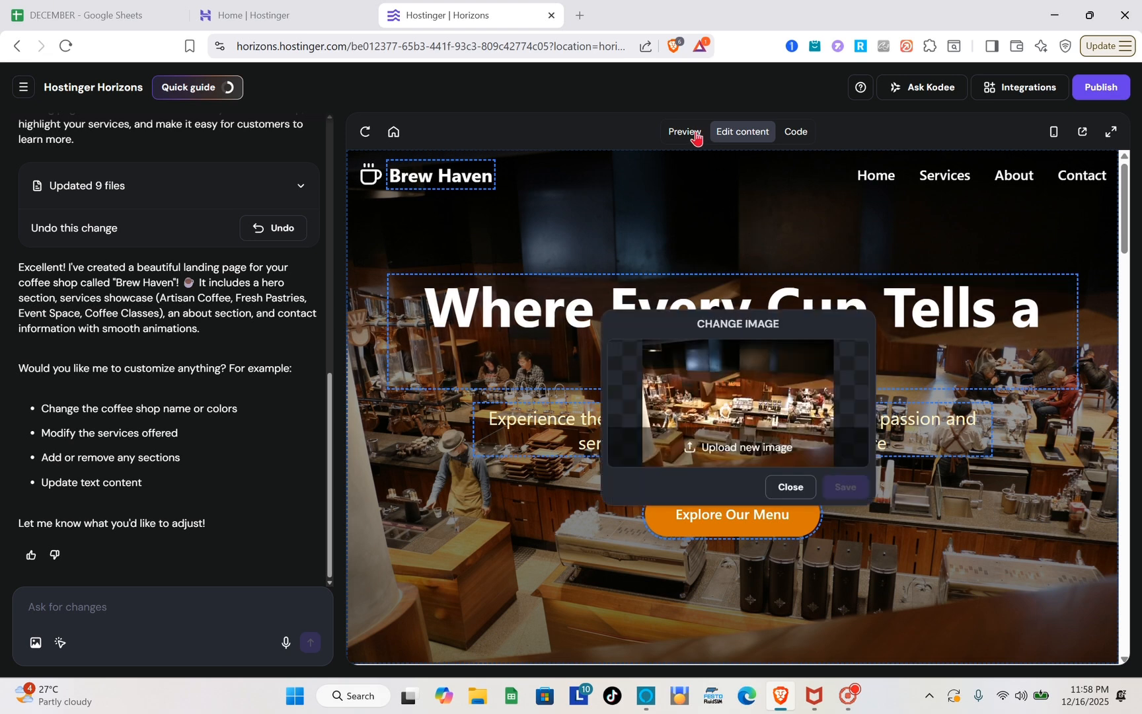
left_click(694, 135)
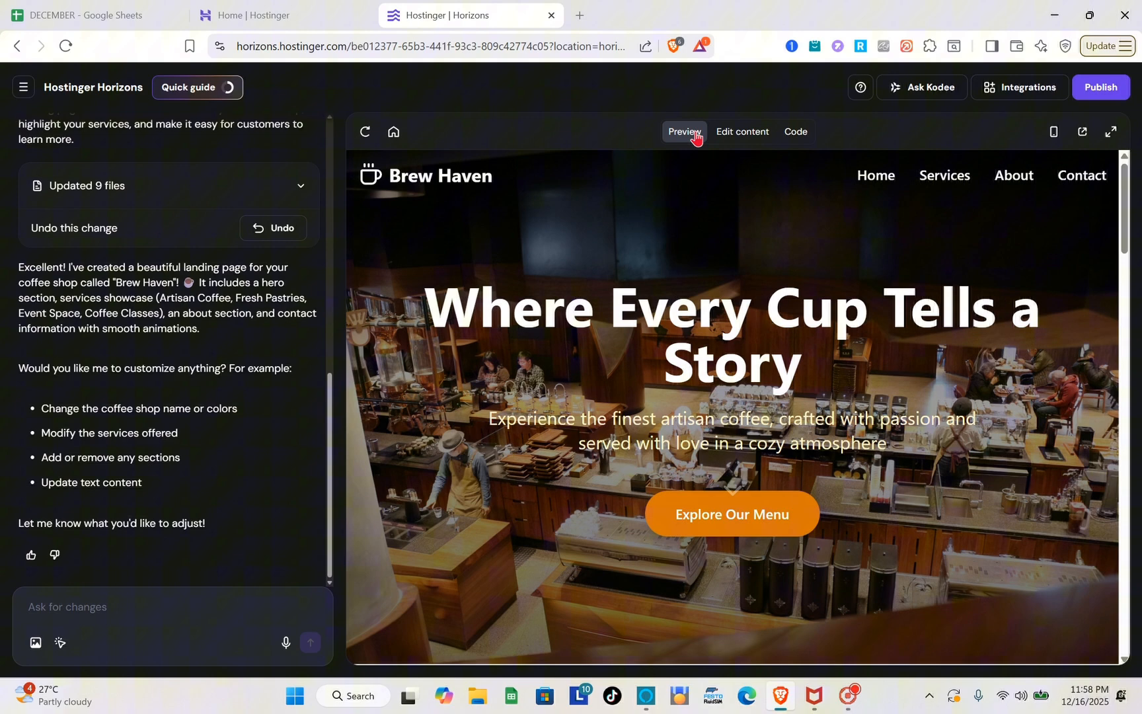
Step: Go to the Services section and examine the image replacement option for the Artisan Coffee card in content editing mode
left_click(941, 177)
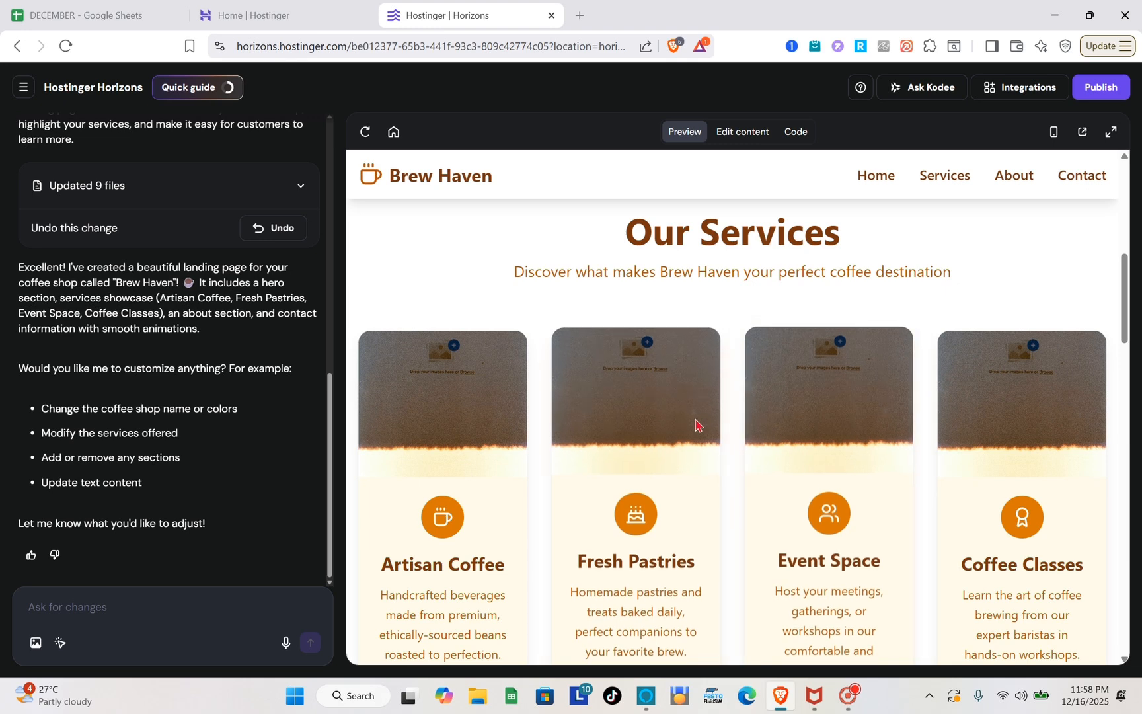
scroll(695, 423, "down", 1)
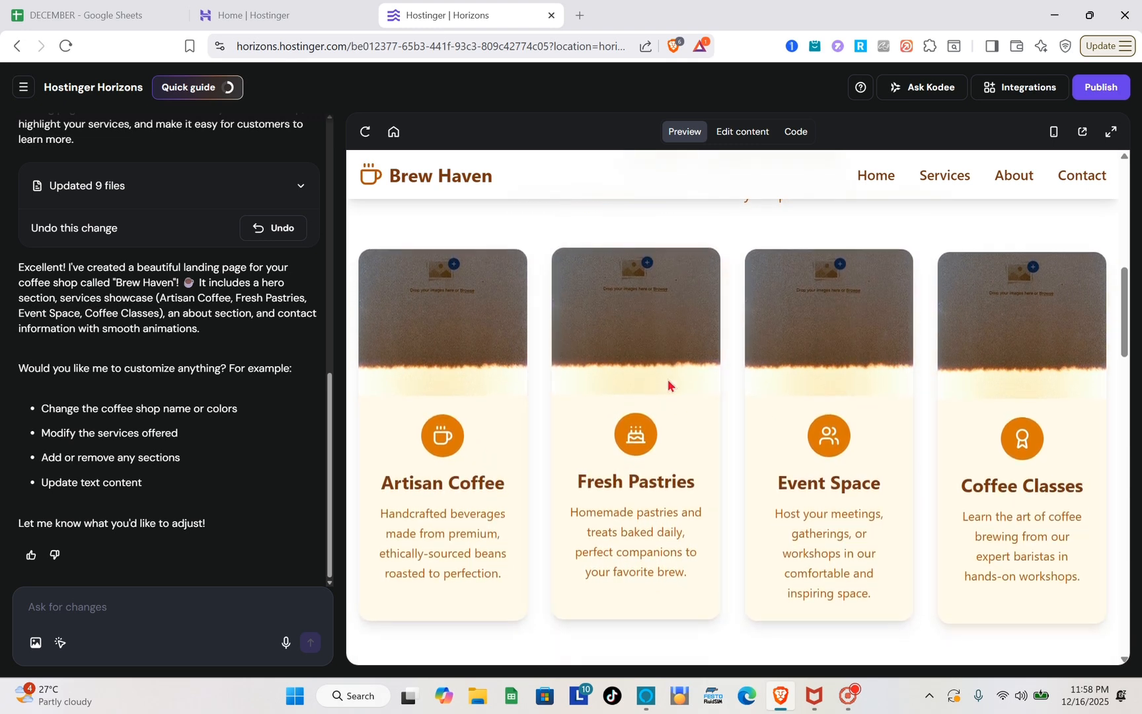
left_click(735, 133)
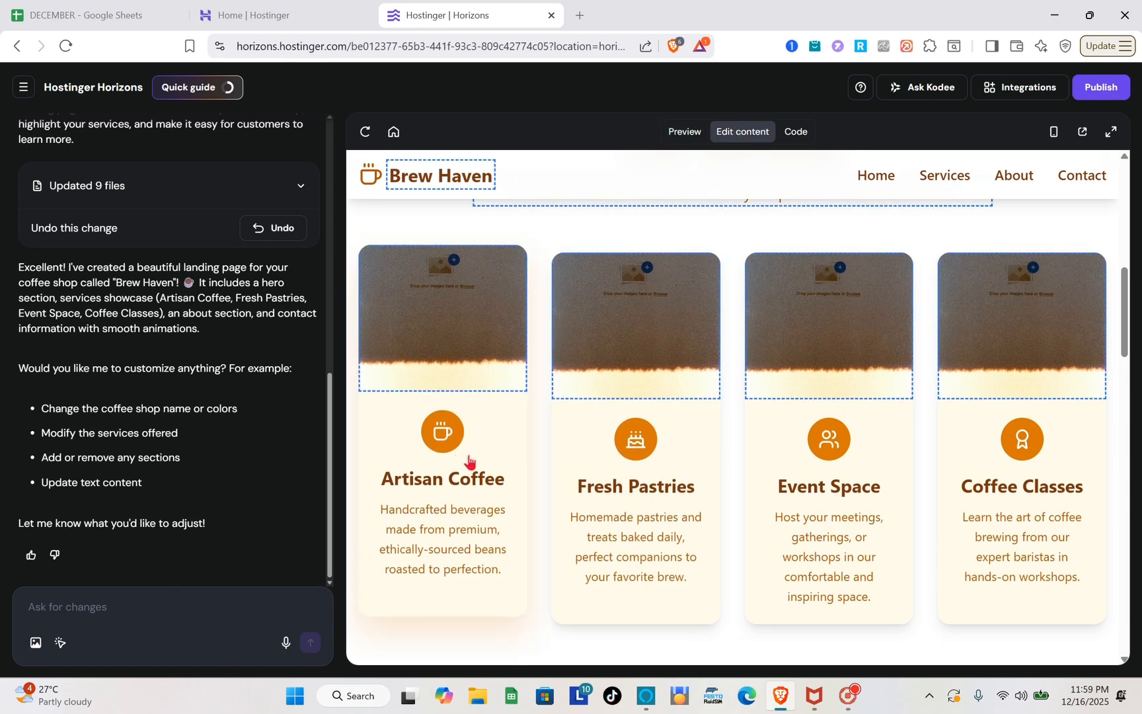
left_click(471, 333)
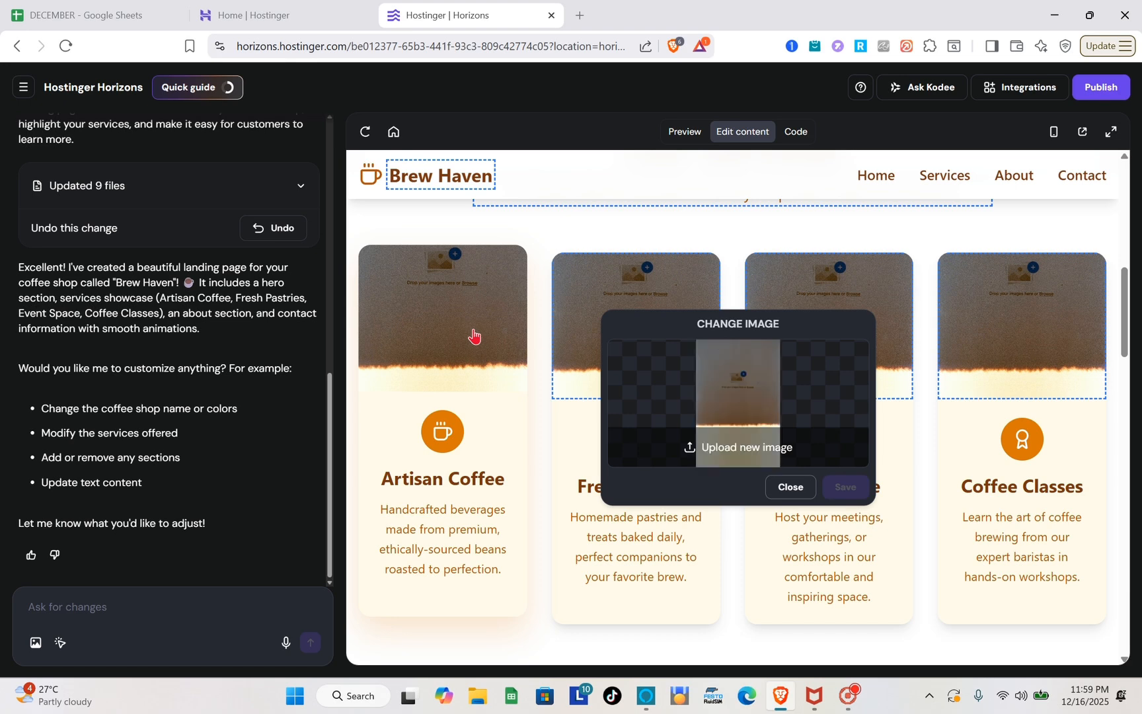
left_click(792, 486)
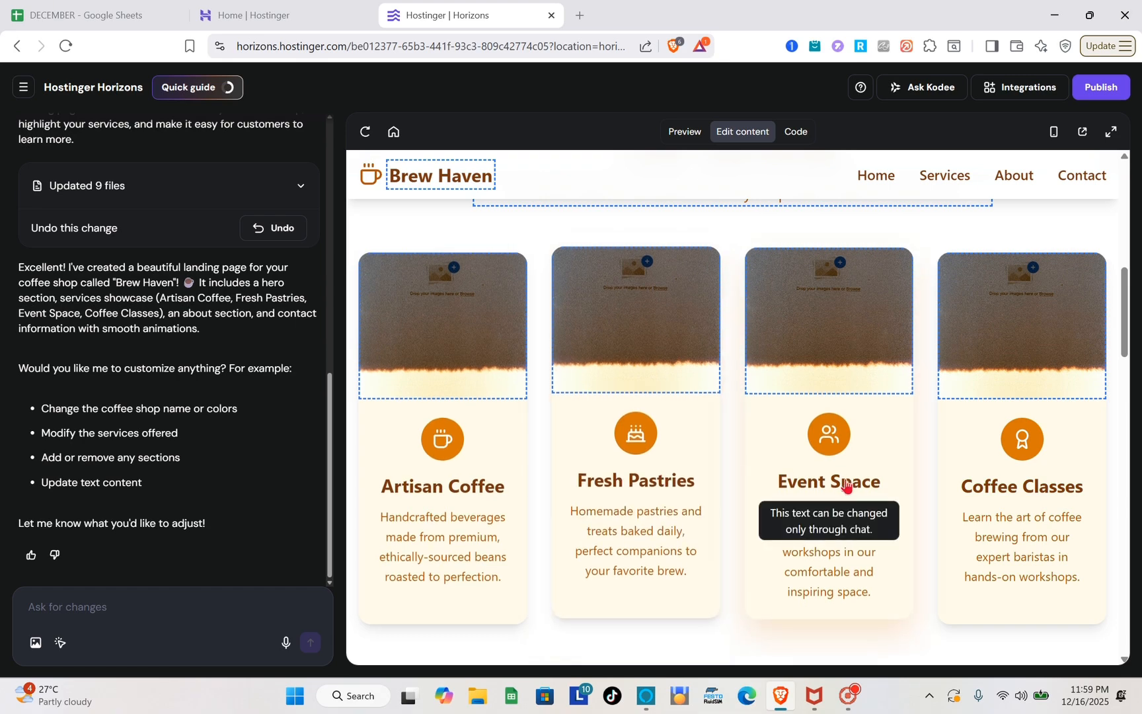
Step: Check the remaining editable sections of the coffee shop landing page and publish the website
scroll(770, 473, "down", 15)
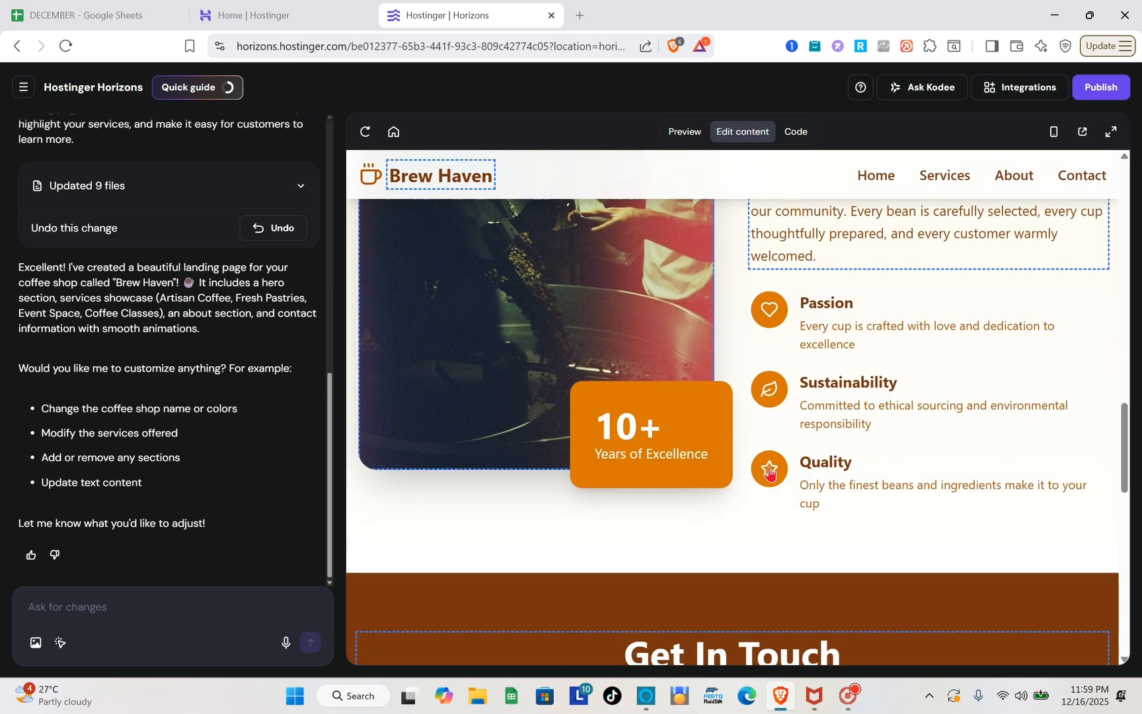
scroll(770, 473, "up", 20)
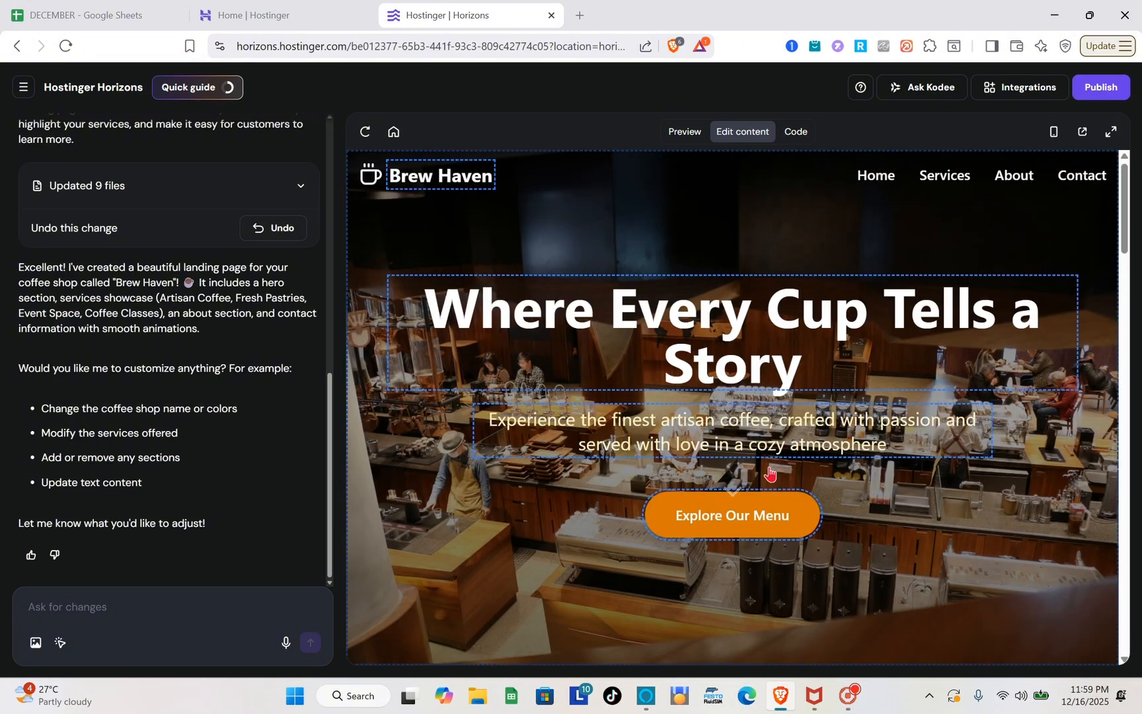
left_click(1104, 97)
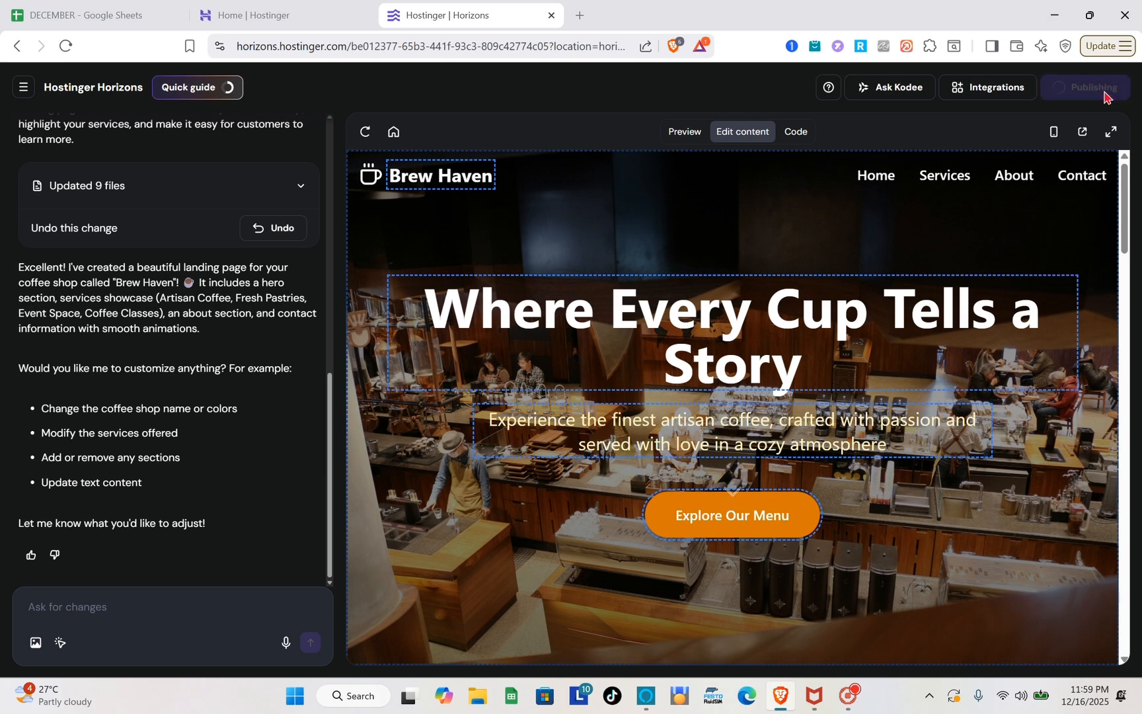